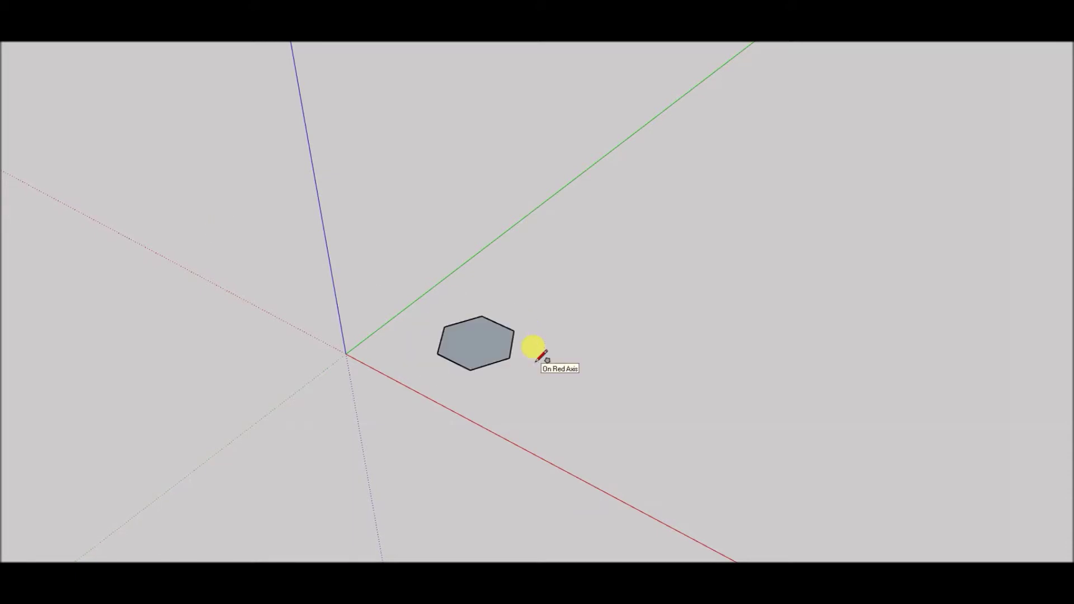
Draw a smaller, rotated six-sided polygon inside the existing hexagon face, centred on it.
scroll(496, 324, up, 5)
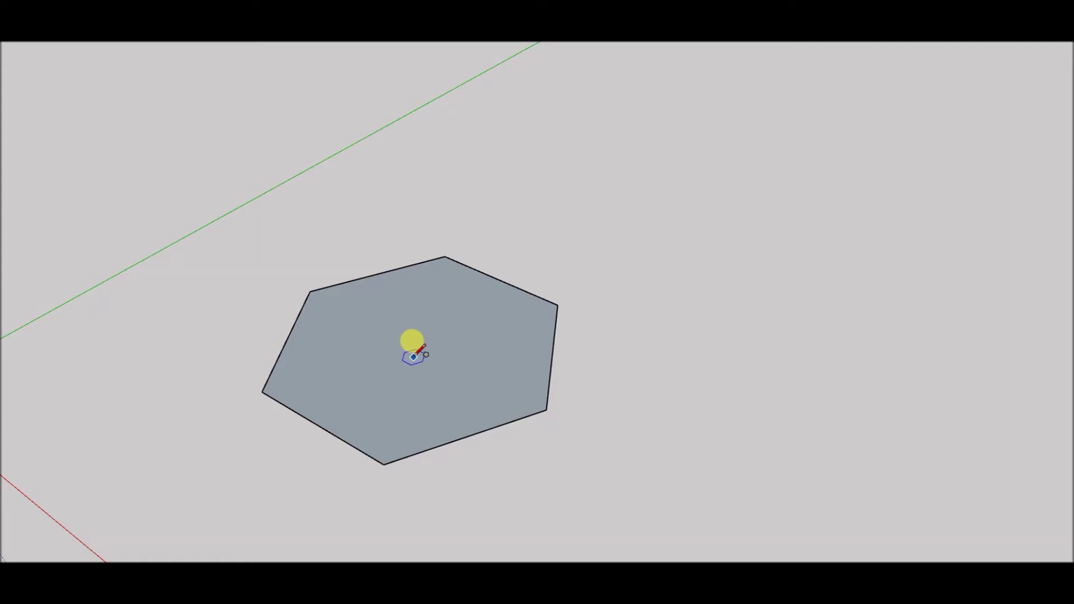
click(418, 346)
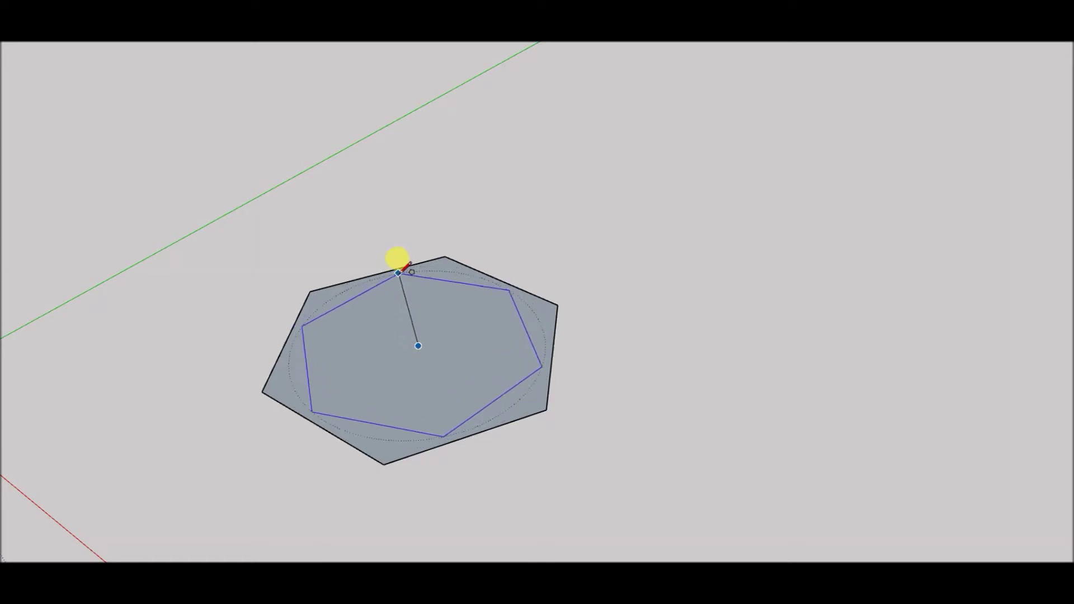
click(400, 291)
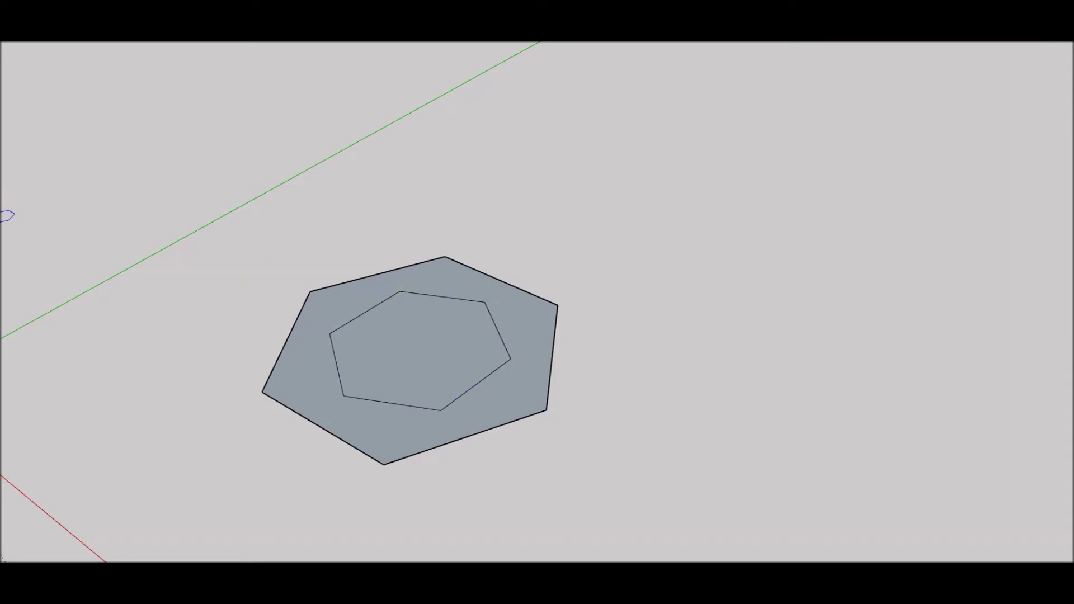
Push/Pull the outer ring upward, and raise the inner hexagon above it to form a stepped solid.
click(388, 417)
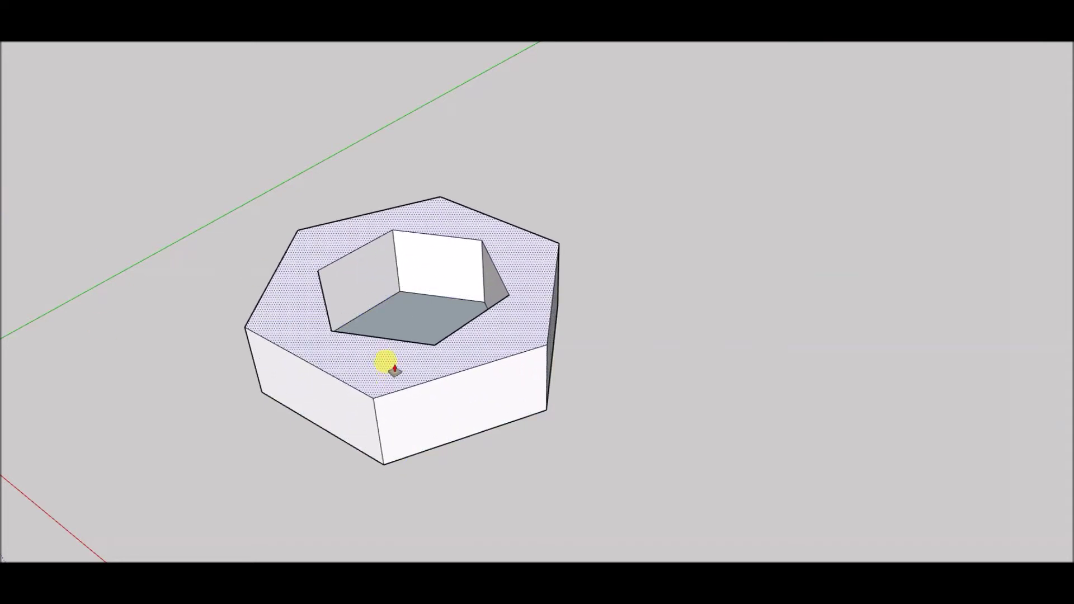
click(408, 290)
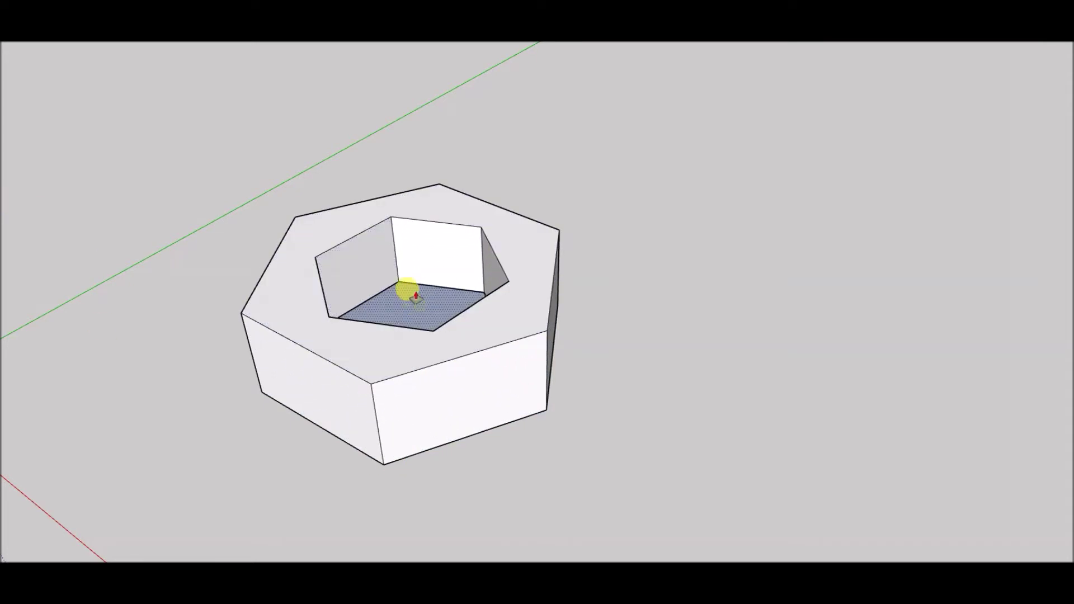
click(408, 177)
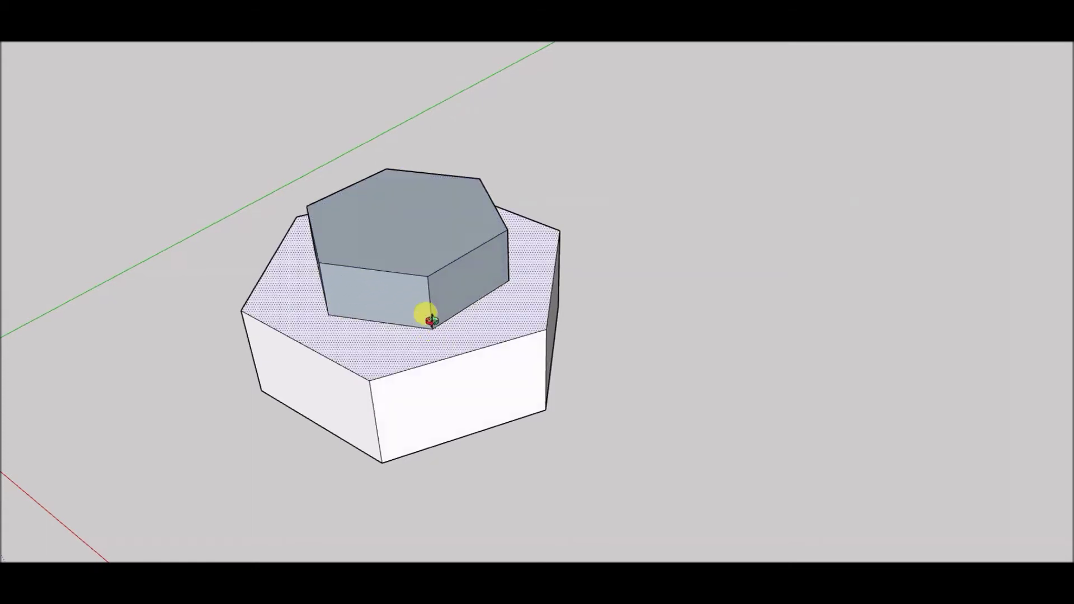
Draw lines joining the raised inner hexagon's corners to the outer hexagon's top corners, enclosing the solid with sloped triangular faces.
middle_drag(424, 315, 238, 157)
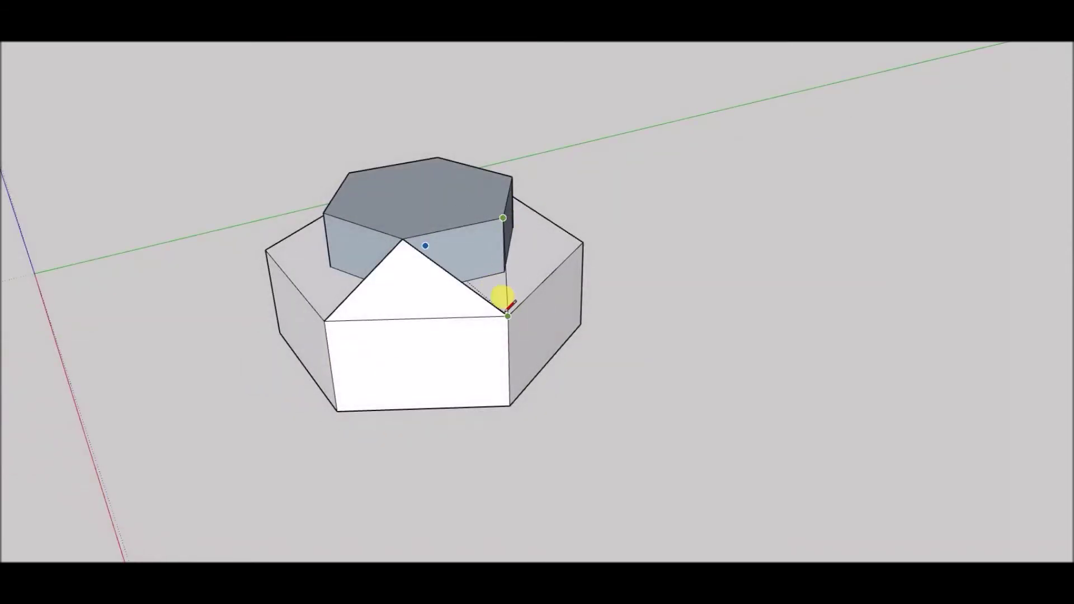
click(506, 314)
middle_drag(507, 315, 511, 185)
mouse_move(599, 240)
middle_down()
mouse_move(322, 283)
mouse_move(558, 172)
middle_up()
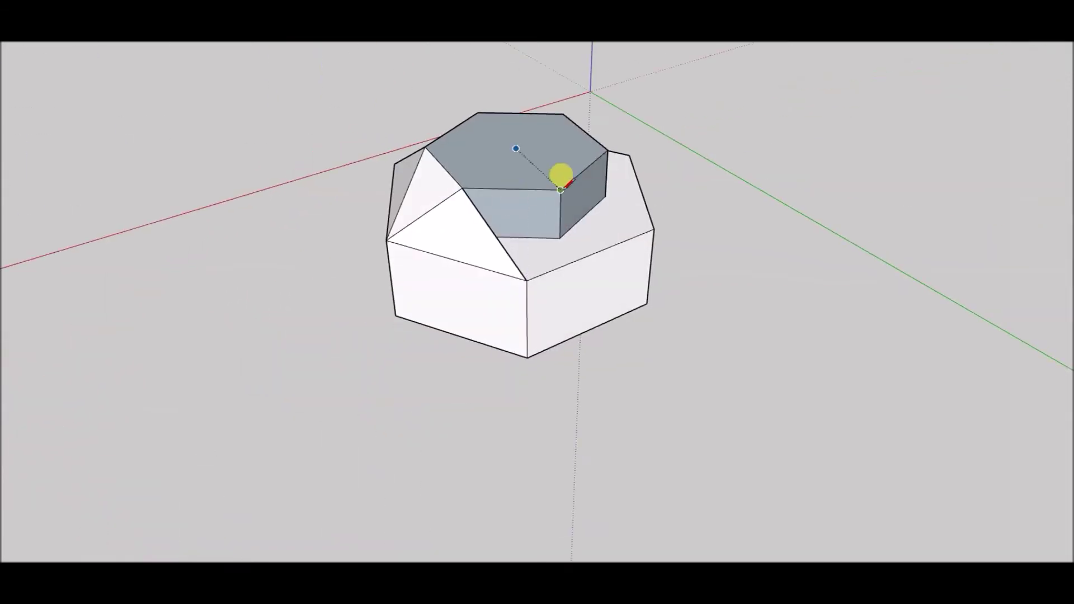
middle_drag(520, 259, 535, 163)
click(539, 189)
middle_drag(464, 252, 595, 175)
mouse_move(728, 234)
middle_down()
mouse_move(635, 259)
mouse_move(614, 211)
middle_up()
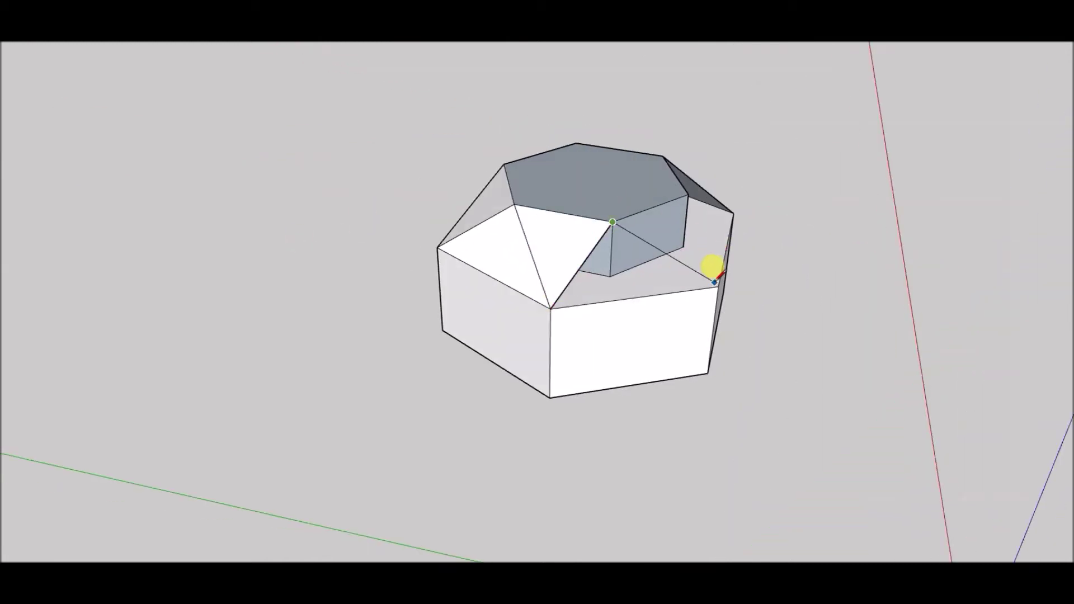
click(687, 196)
click(719, 287)
mouse_move(719, 287)
middle_down()
mouse_move(312, 244)
mouse_move(330, 242)
middle_up()
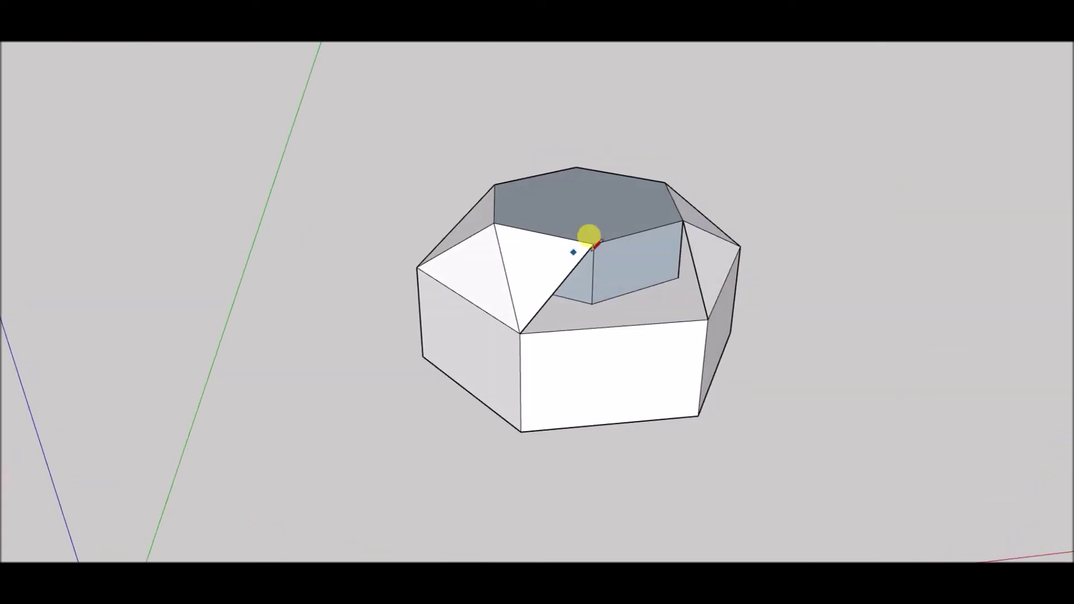
click(594, 244)
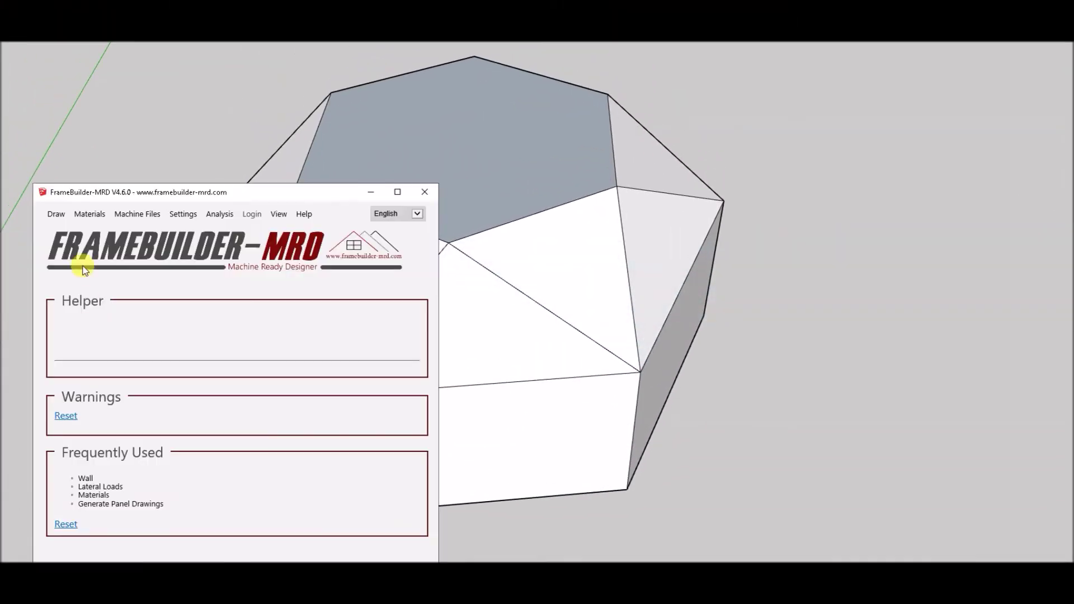
Display the FrameBuilder-MRD Drawing Tools and Free Tools toolbars, and close the main FrameBuilder-MRD window.
click(56, 215)
click(89, 214)
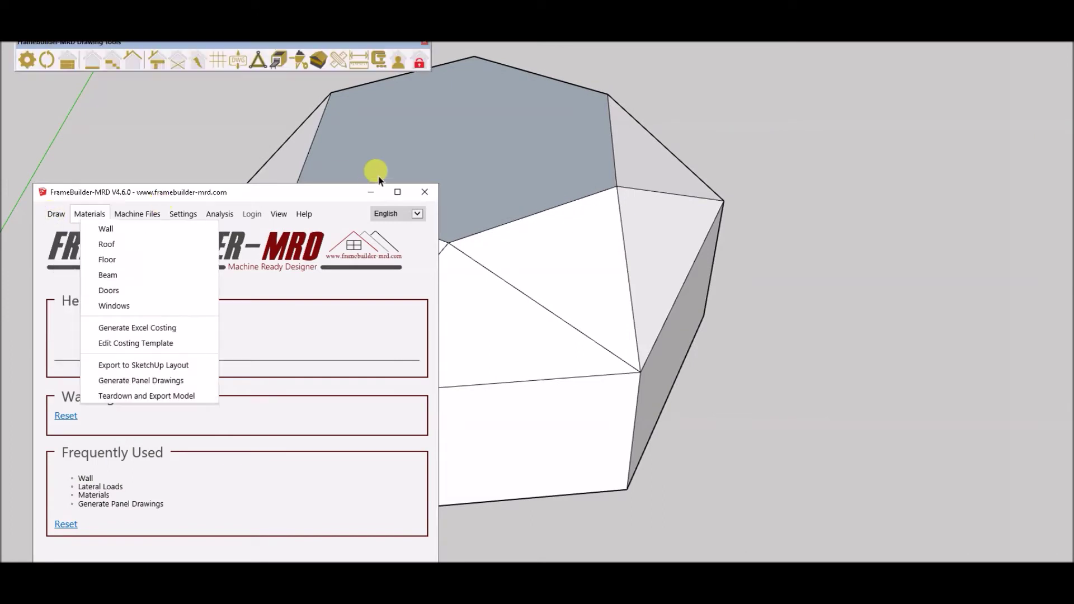
click(422, 193)
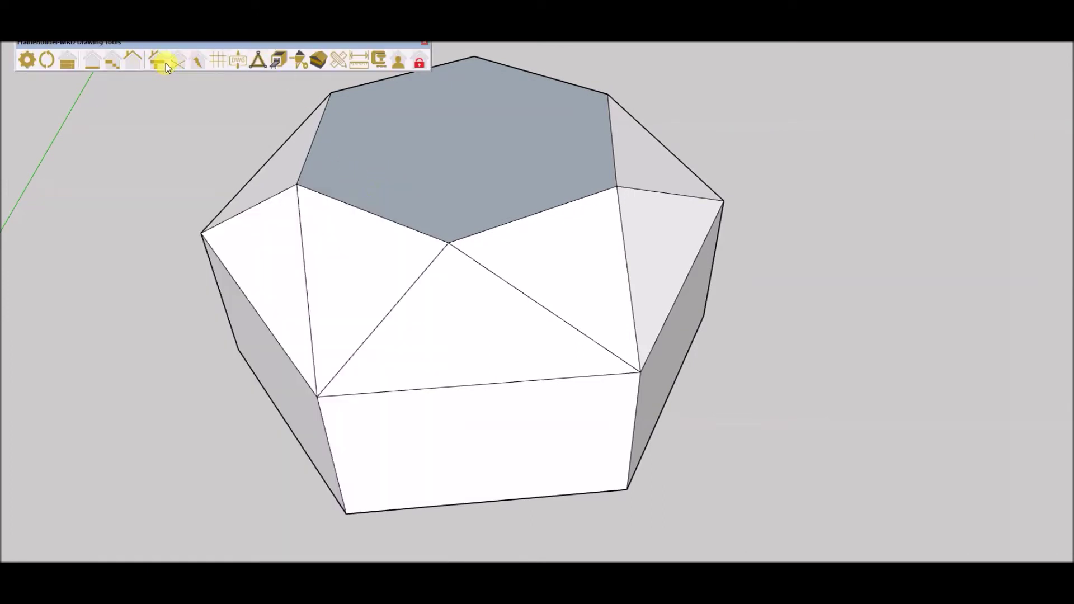
mouse_move(170, 44)
mouse_down()
mouse_move(223, 64)
mouse_move(176, 72)
mouse_up()
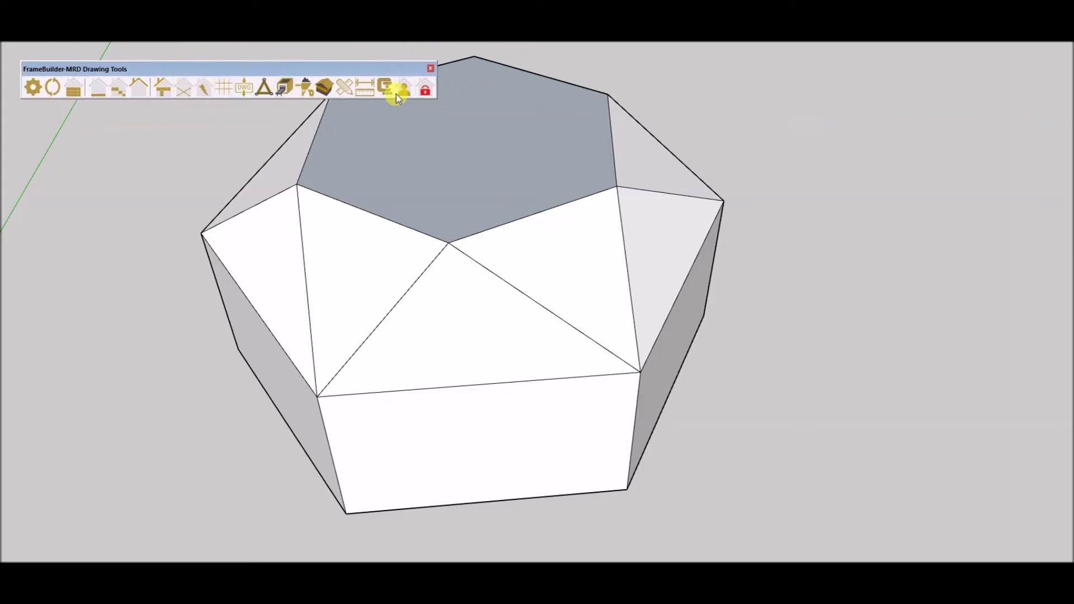
click(169, 89)
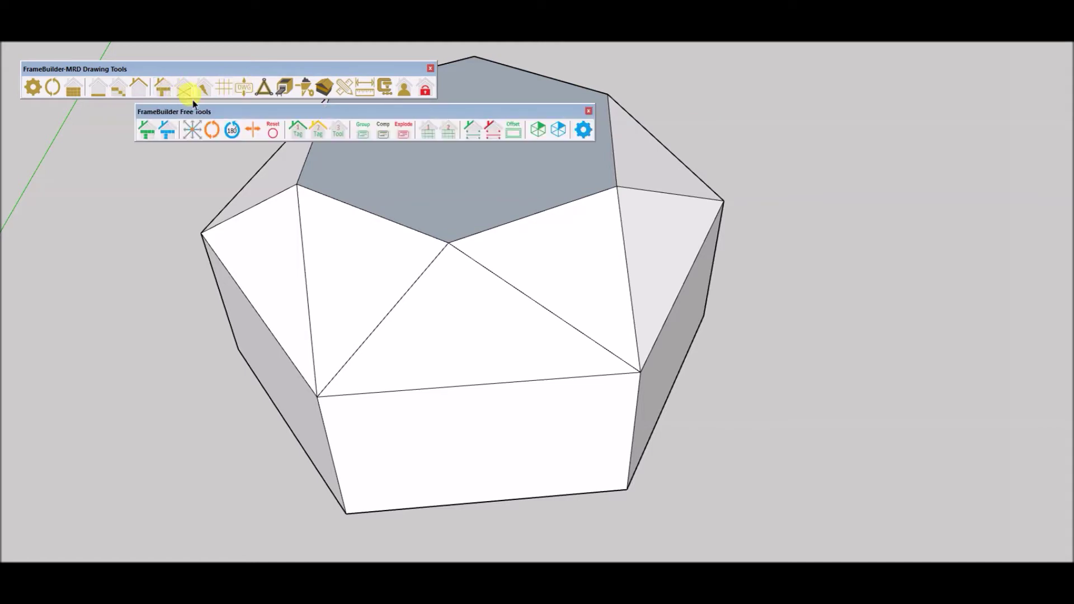
Generate profile framing along the edges of one sloped triangular face with the FrameBuilder Free Tools.
middle_drag(486, 242, 548, 197)
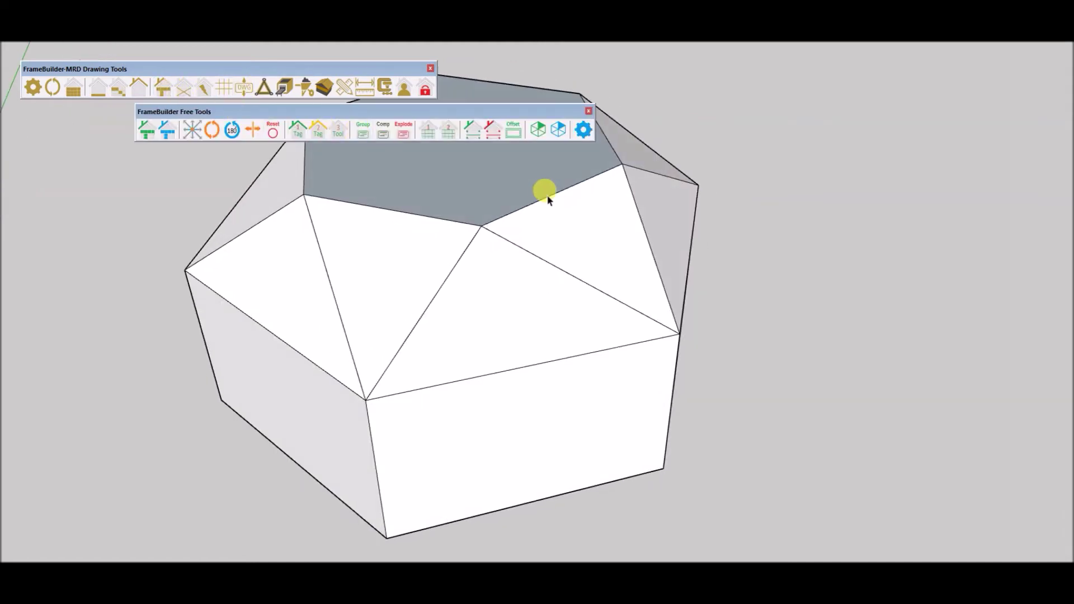
click(573, 232)
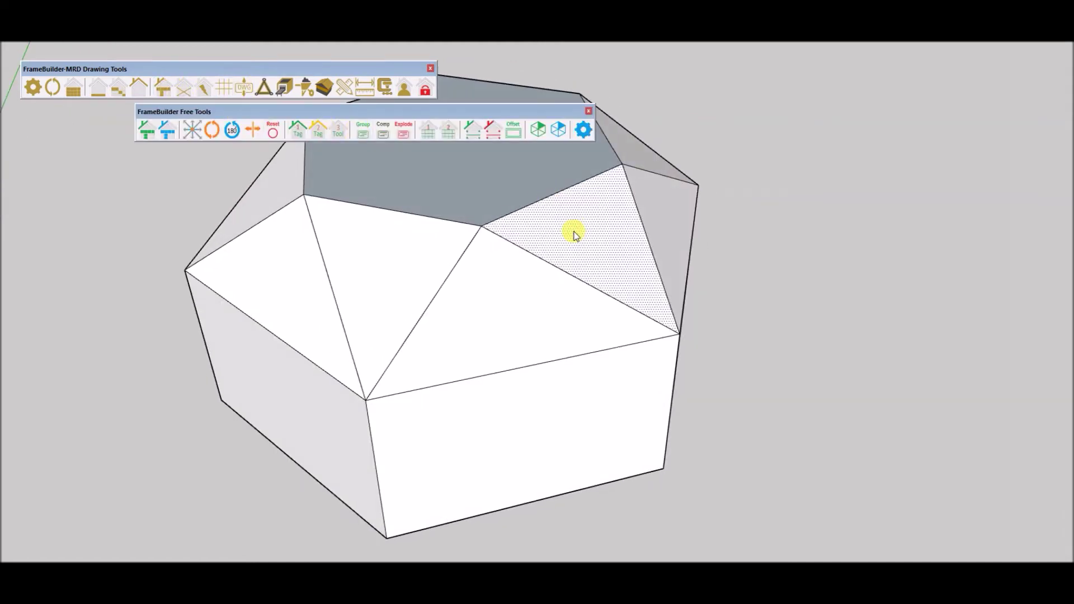
click(447, 132)
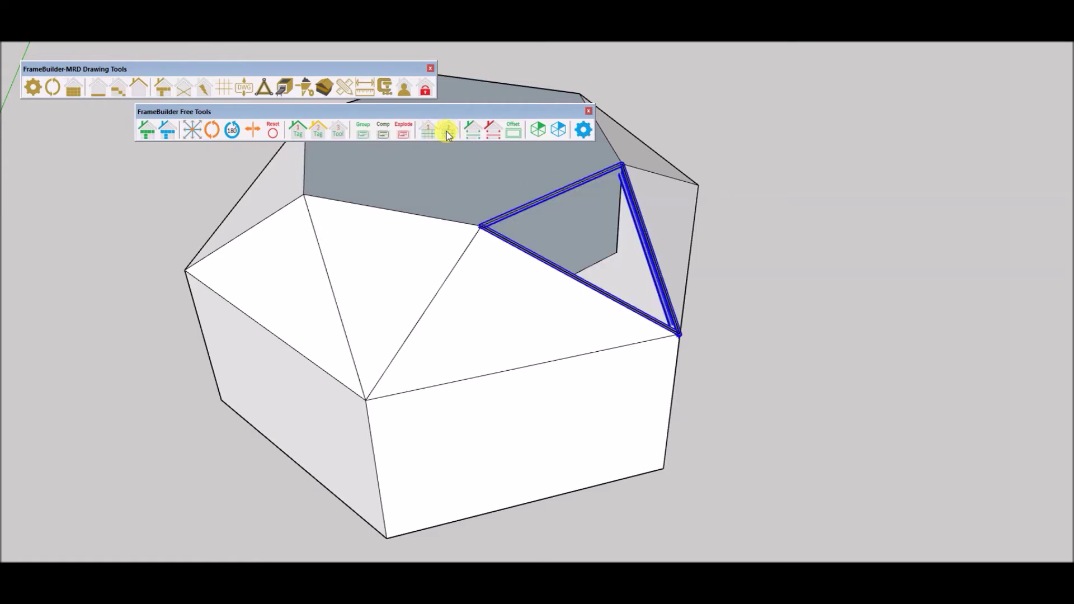
Examine how the frame members meet at the triangle's corners and along its edges.
scroll(671, 331, up, 5)
scroll(721, 388, down, 6)
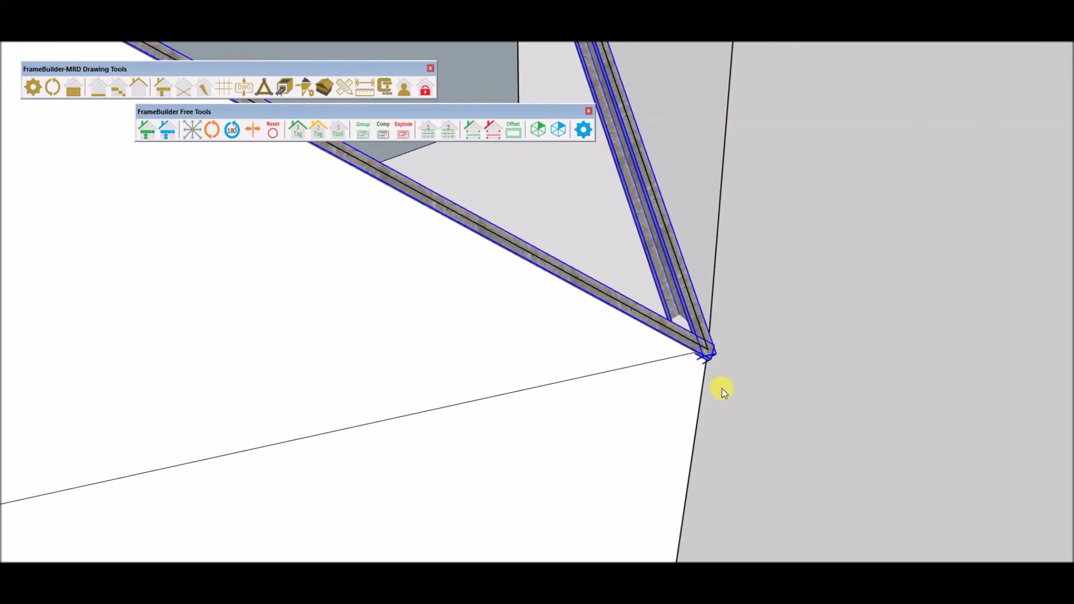
scroll(421, 228, up, 1)
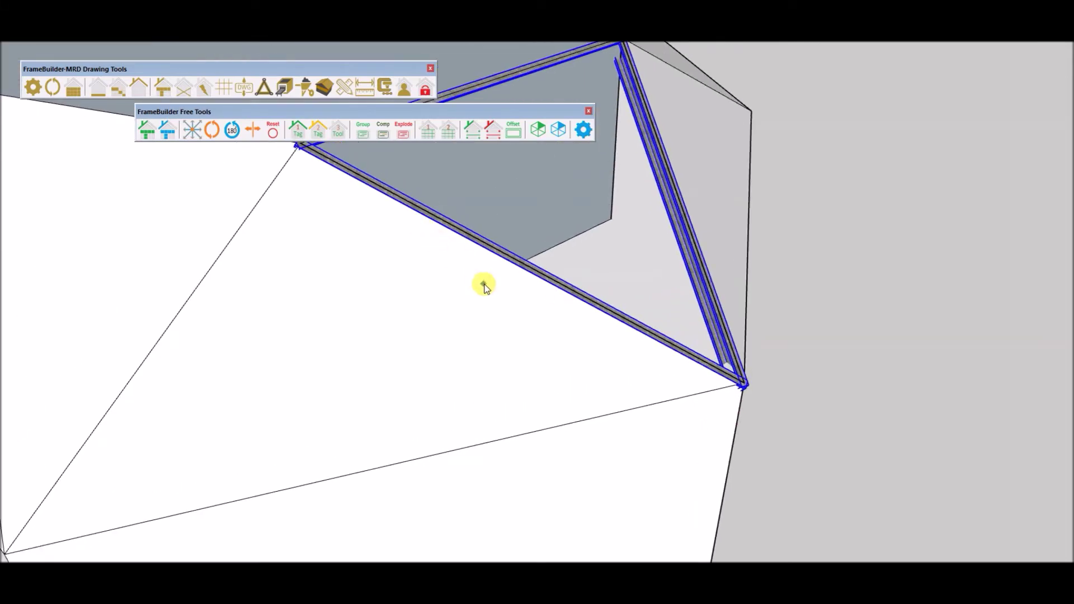
scroll(484, 285, down, 3)
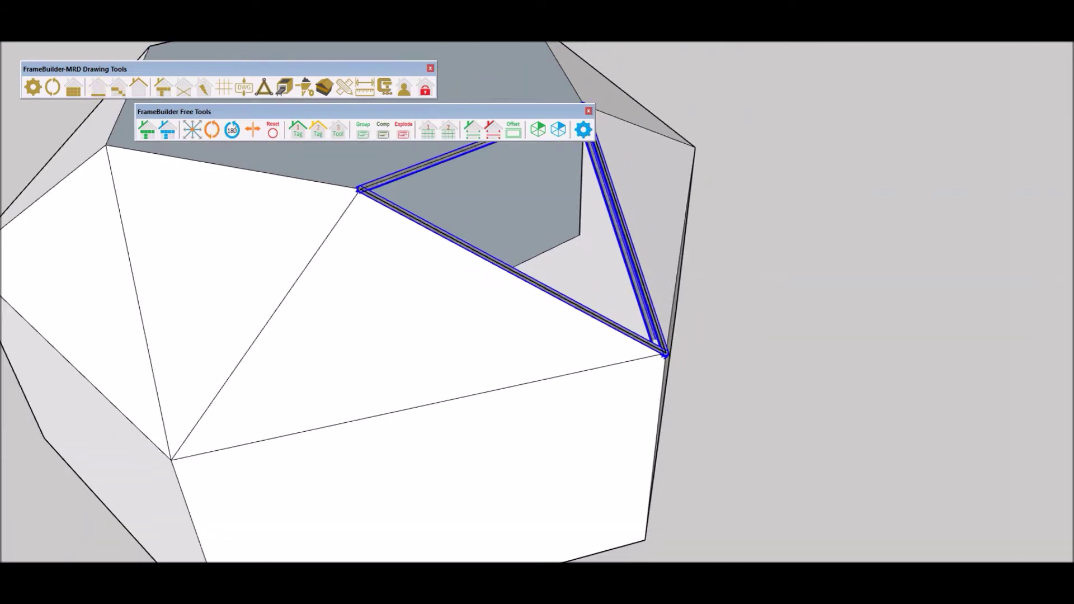
scroll(536, 318, down, 3)
mouse_move(384, 306)
middle_down()
mouse_move(211, 281)
mouse_move(551, 338)
middle_up()
scroll(551, 337, up, 3)
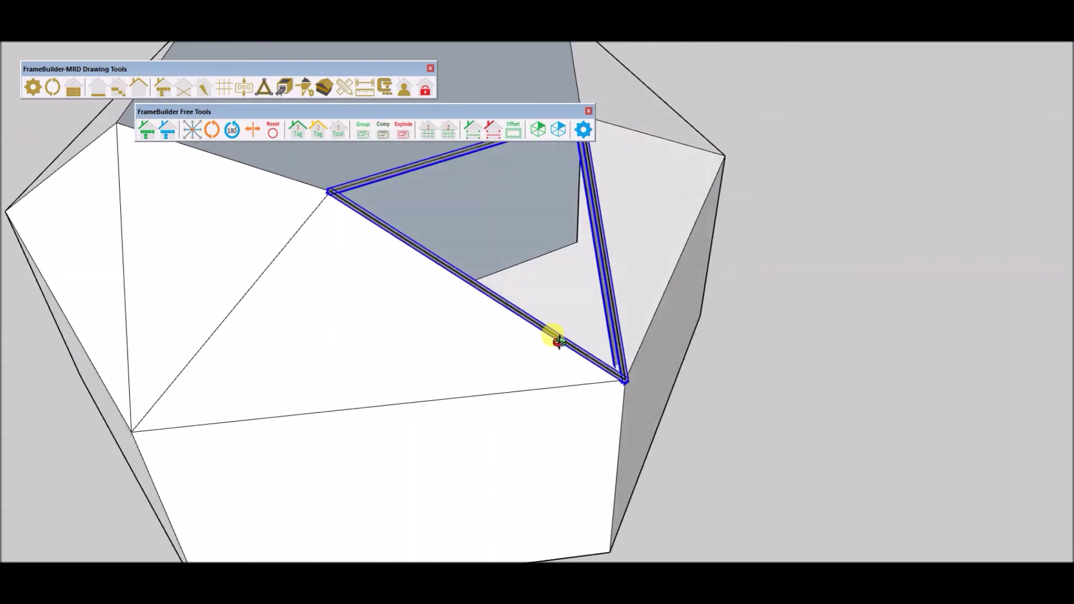
Close the FrameBuilder Free Tools and undo the triangular frame.
click(588, 111)
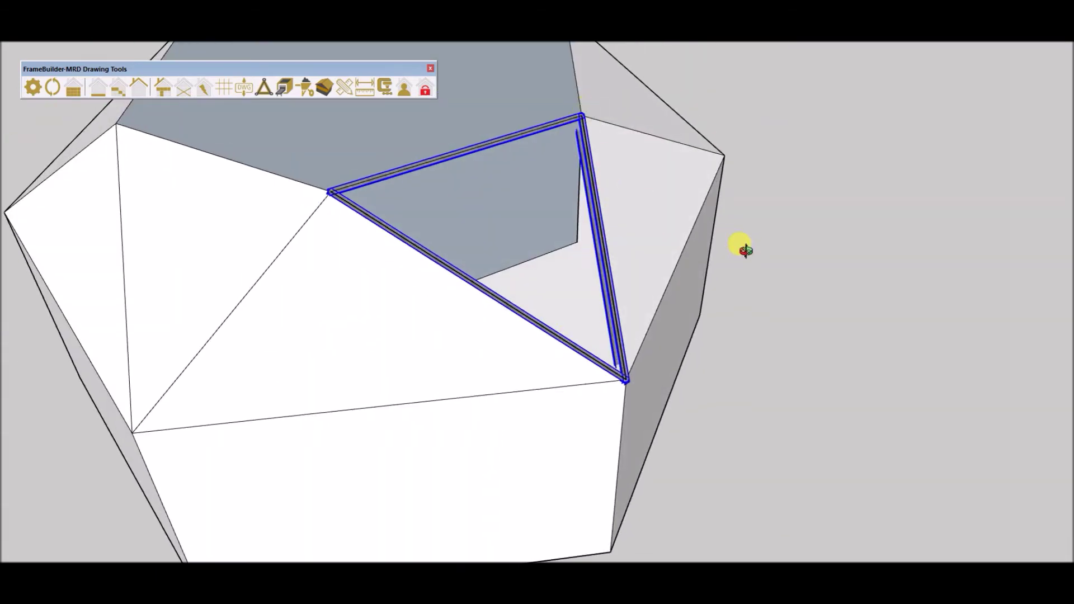
middle_drag(743, 245, 678, 258)
scroll(604, 307, down, 3)
scroll(611, 355, up, 5)
mouse_move(611, 354)
middle_down()
mouse_move(220, 275)
mouse_move(678, 352)
middle_up()
scroll(678, 352, down, 5)
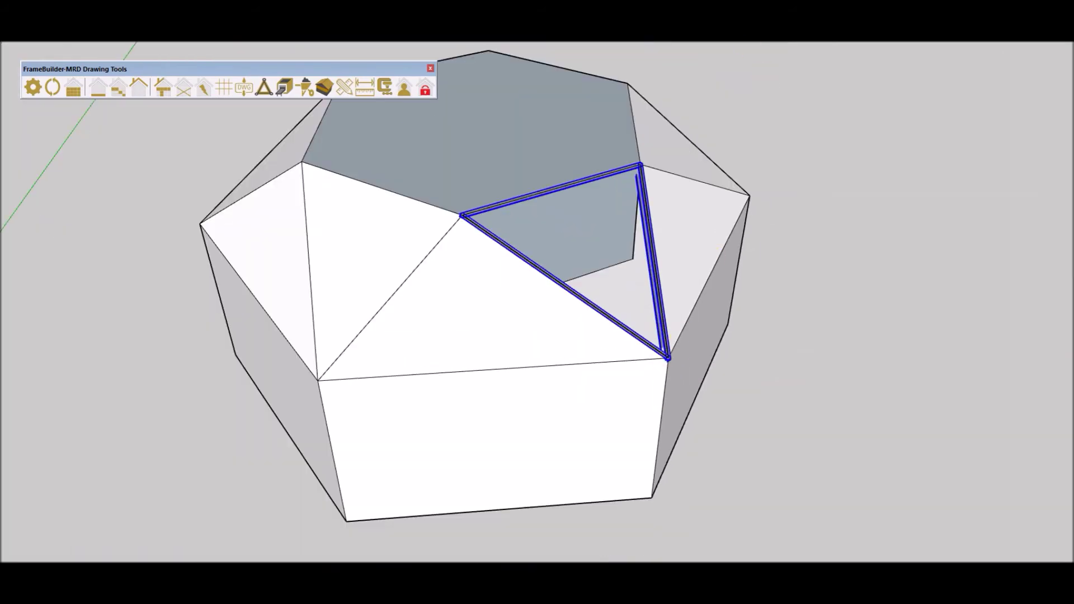
key(ctrl+z)
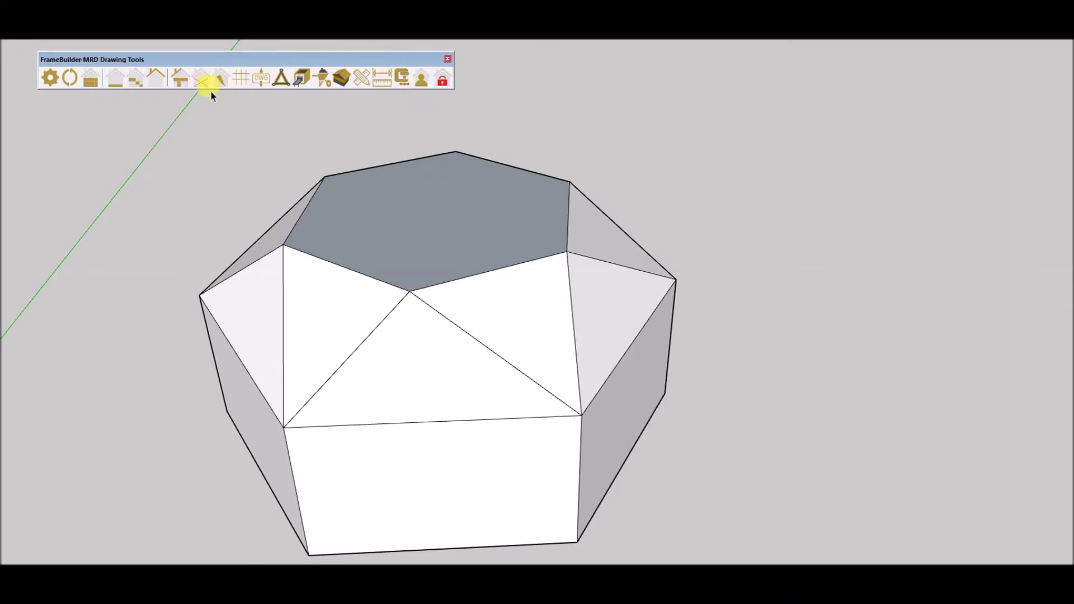
Show the FrameBuilder Free Tools and offset the sloped triangular face's edges slightly inward.
click(179, 79)
drag(513, 116, 916, 54)
click(507, 305)
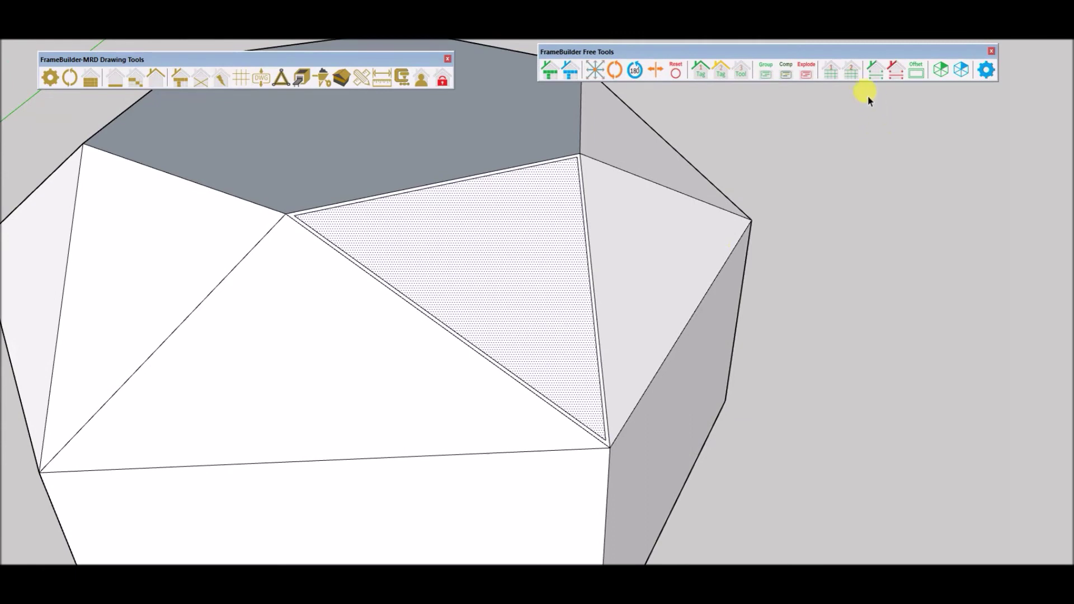
Generate profile framing around the inset triangle and try a profile adjustment tool on its edge members.
click(851, 71)
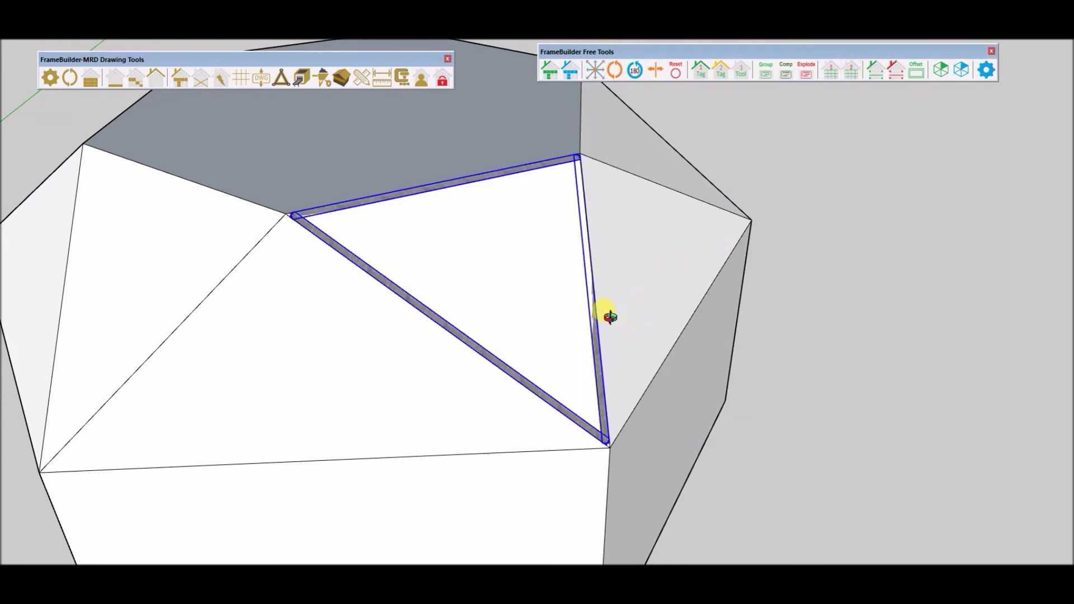
middle_drag(609, 317, 582, 261)
click(652, 75)
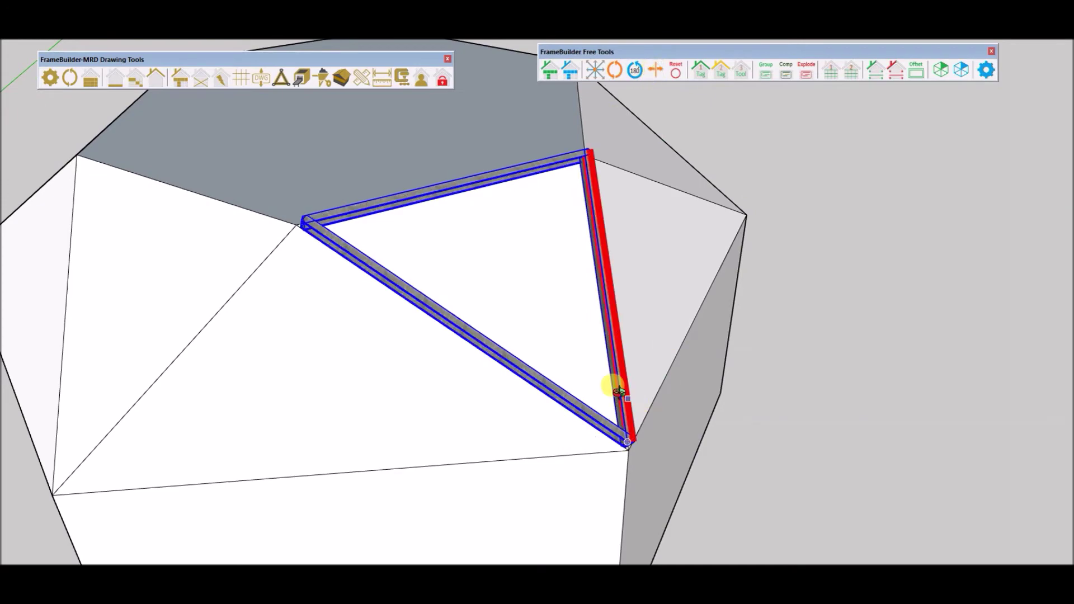
middle_drag(611, 383, 515, 336)
scroll(515, 386, up, 3)
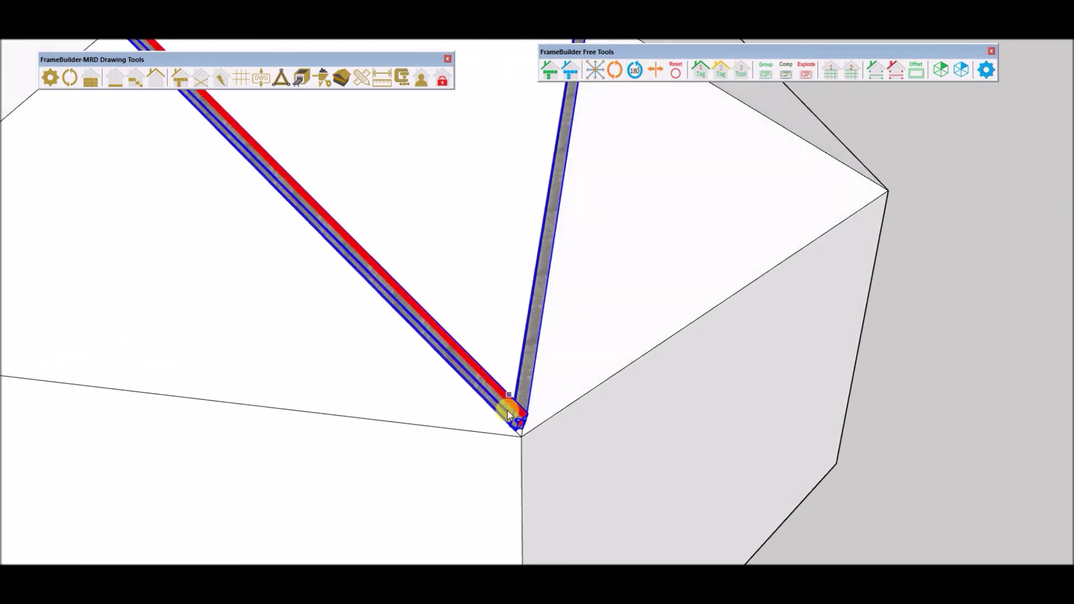
scroll(508, 411, down, 3)
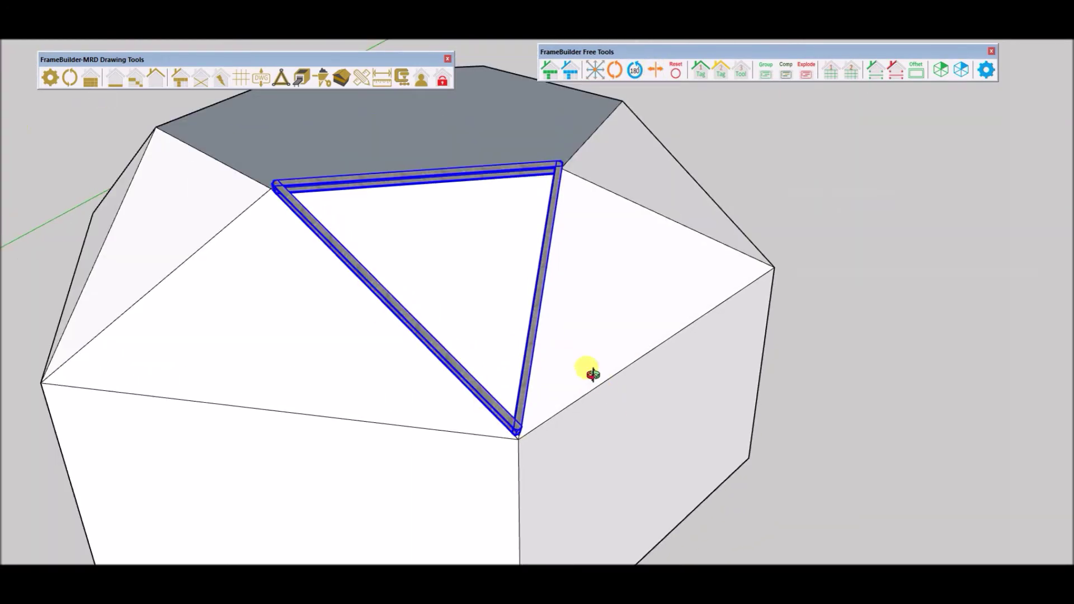
Try adjusting the profile orientation of the two sloping members that meet at the triangle's lower corner.
middle_drag(587, 364, 316, 209)
scroll(317, 209, up, 5)
click(305, 233)
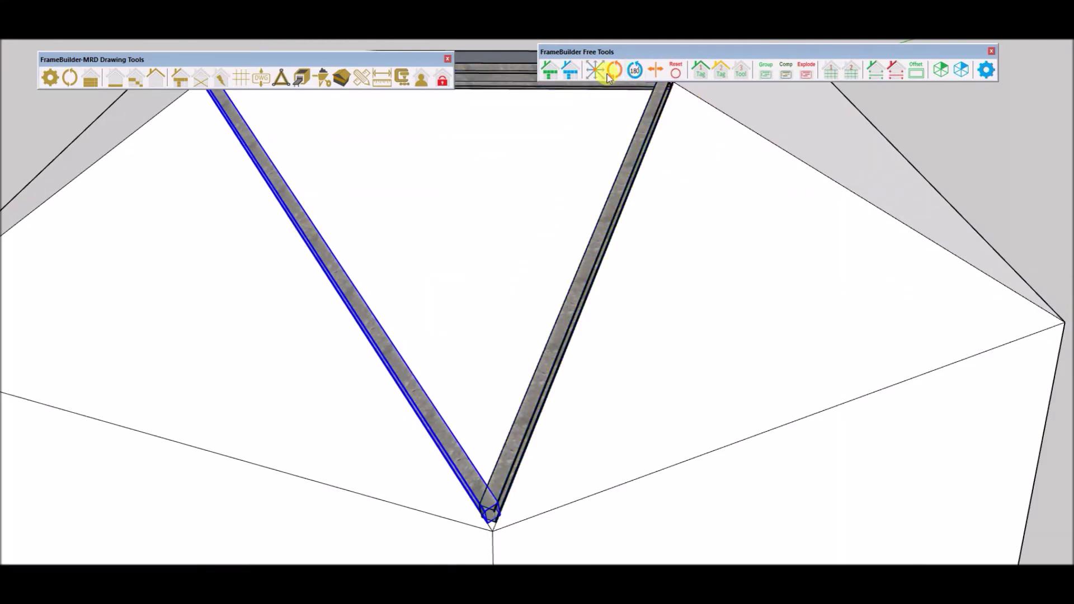
click(654, 70)
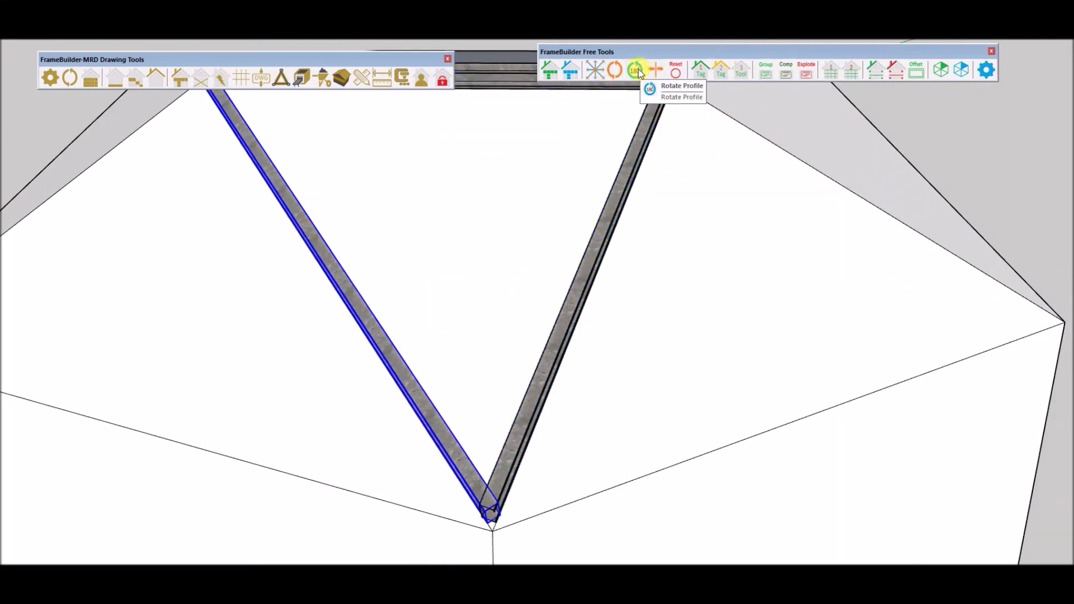
click(576, 336)
middle_drag(581, 342, 673, 347)
scroll(673, 347, down, 5)
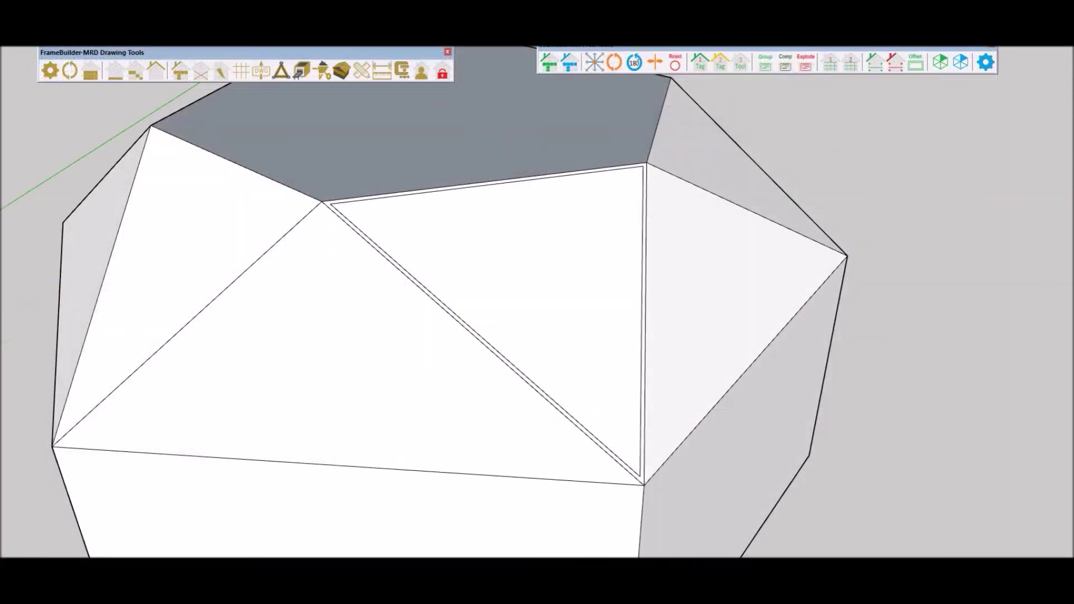
With the default properties, draw a profile line between the inset triangle's two sloping edges and another from near its midpoint to the upper edge.
drag(639, 58, 647, 87)
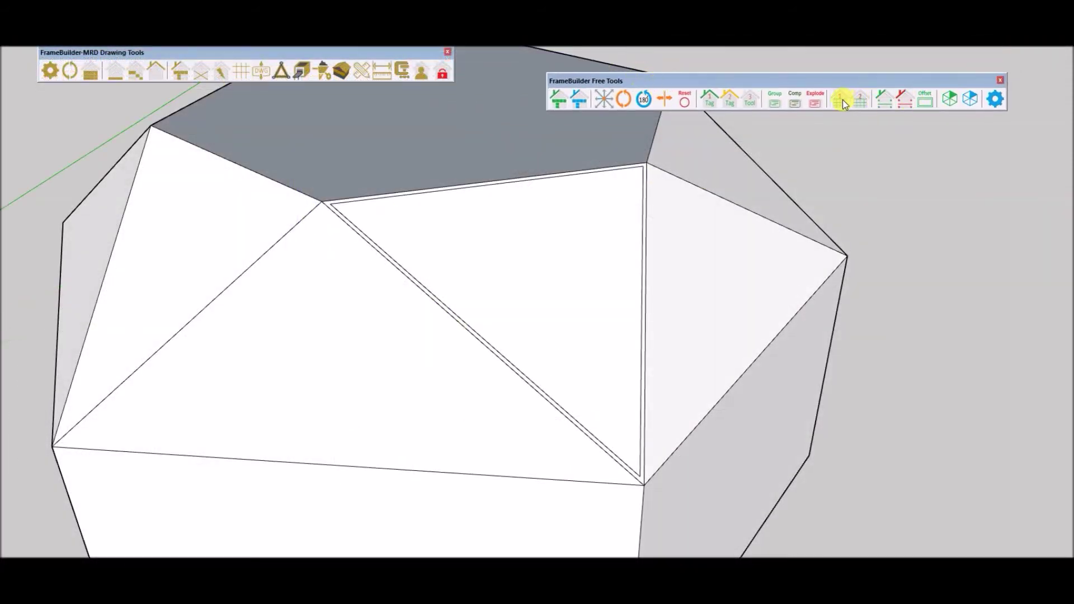
key(Tab)
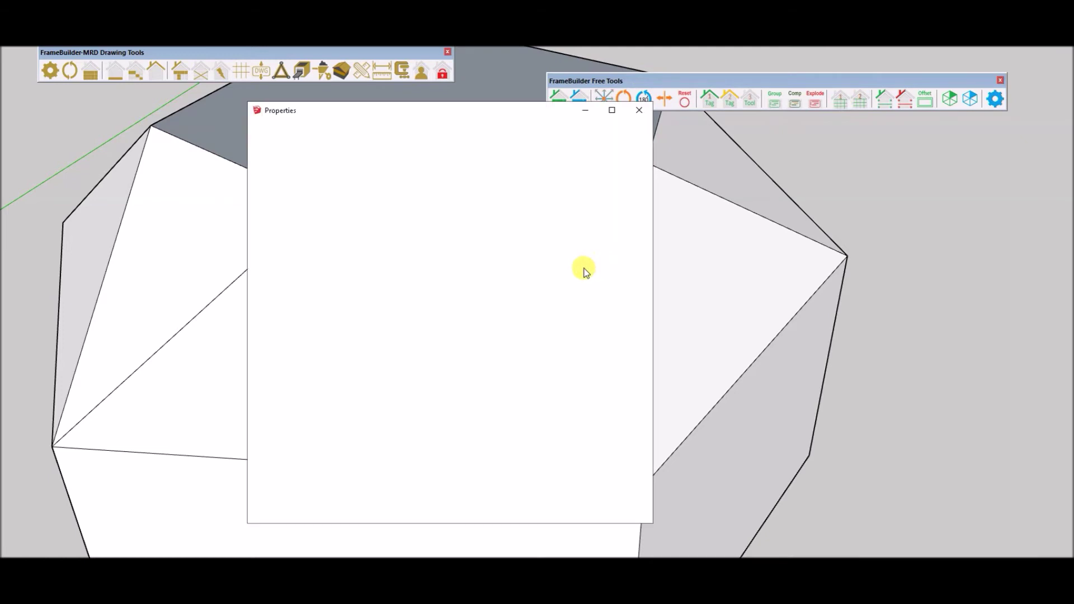
click(274, 480)
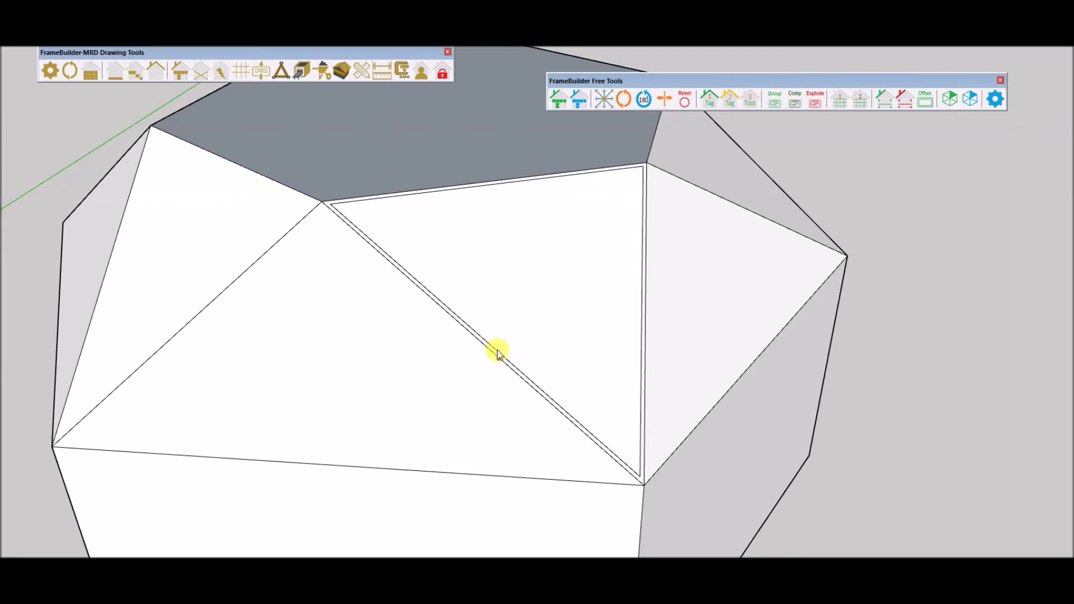
click(480, 335)
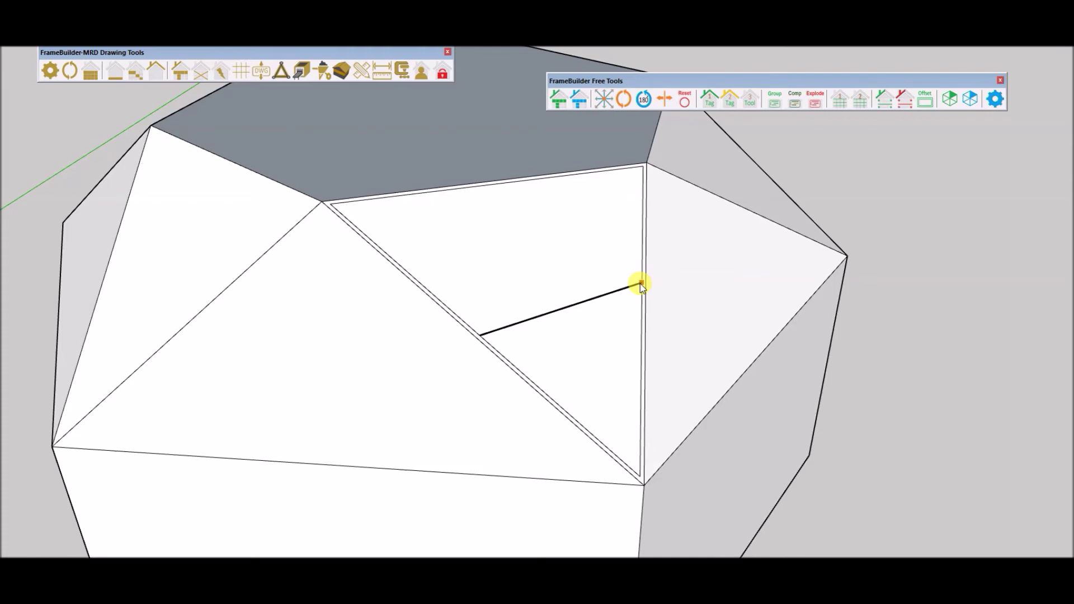
click(641, 284)
click(564, 308)
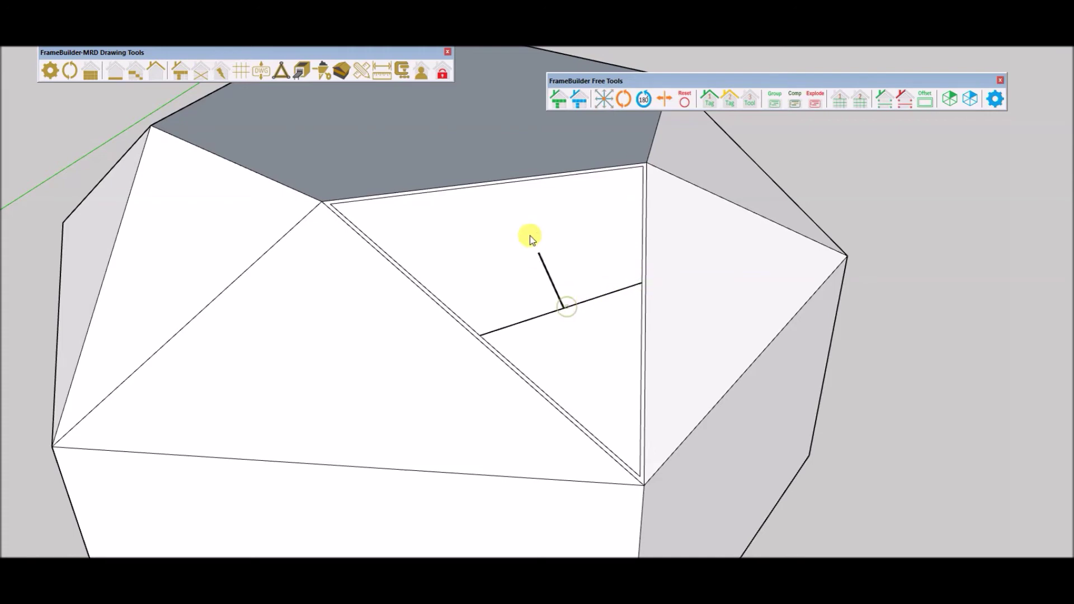
click(506, 183)
Generate profile framing from the inset triangular face and its two inner lines, and shift the frame to the face's outer side.
middle_drag(679, 337, 634, 351)
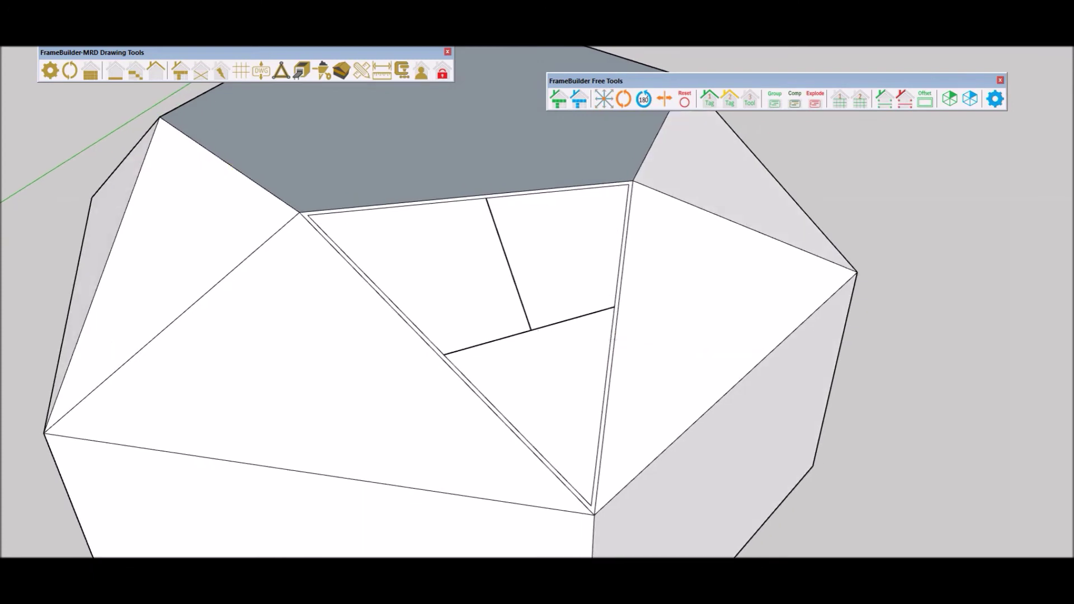
click(507, 266)
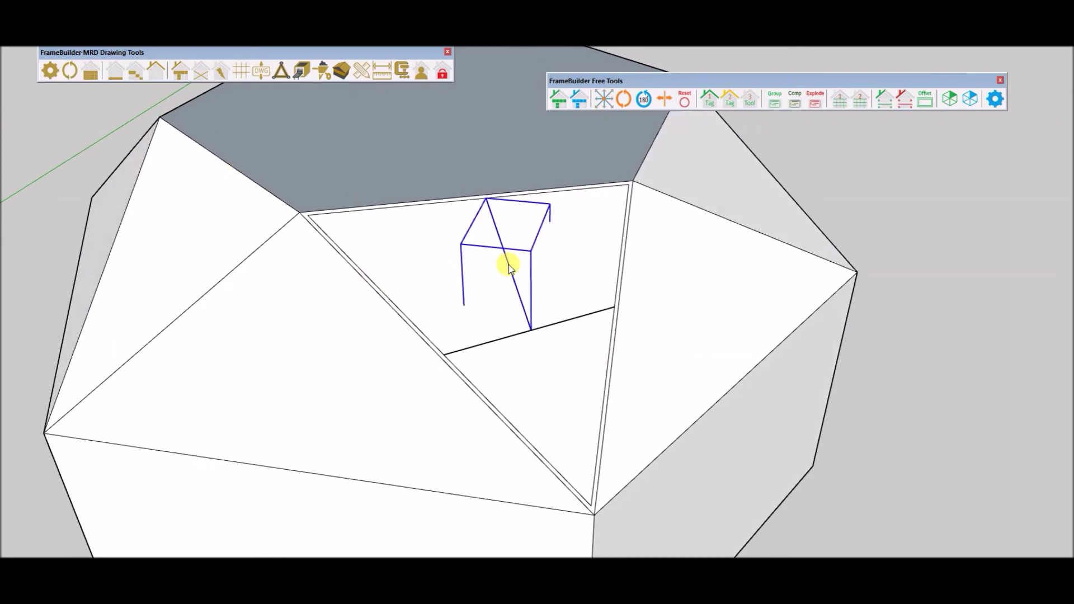
click(572, 317)
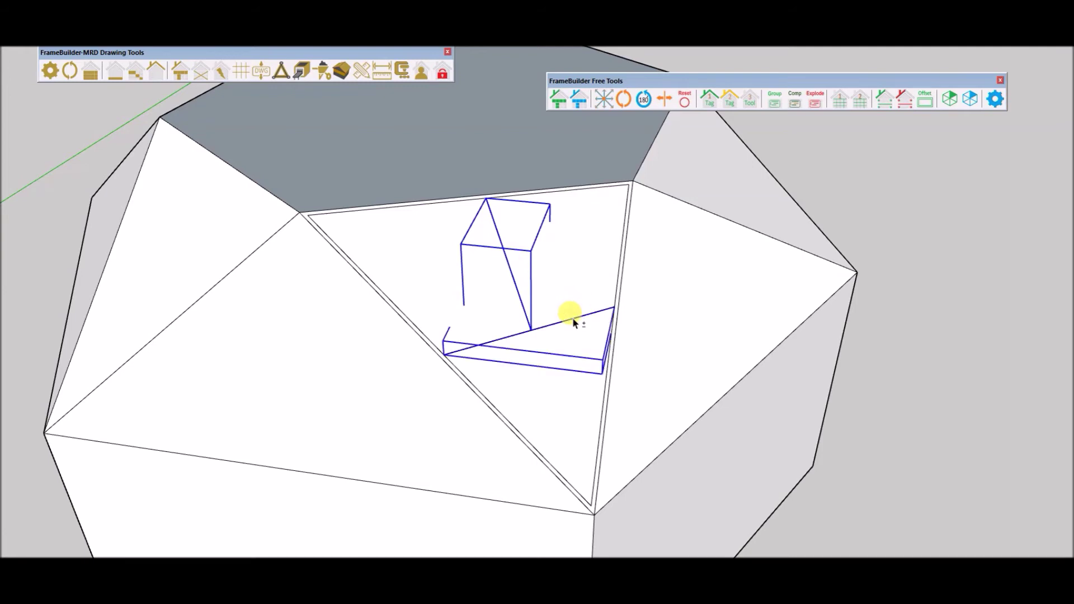
shift+click(589, 254)
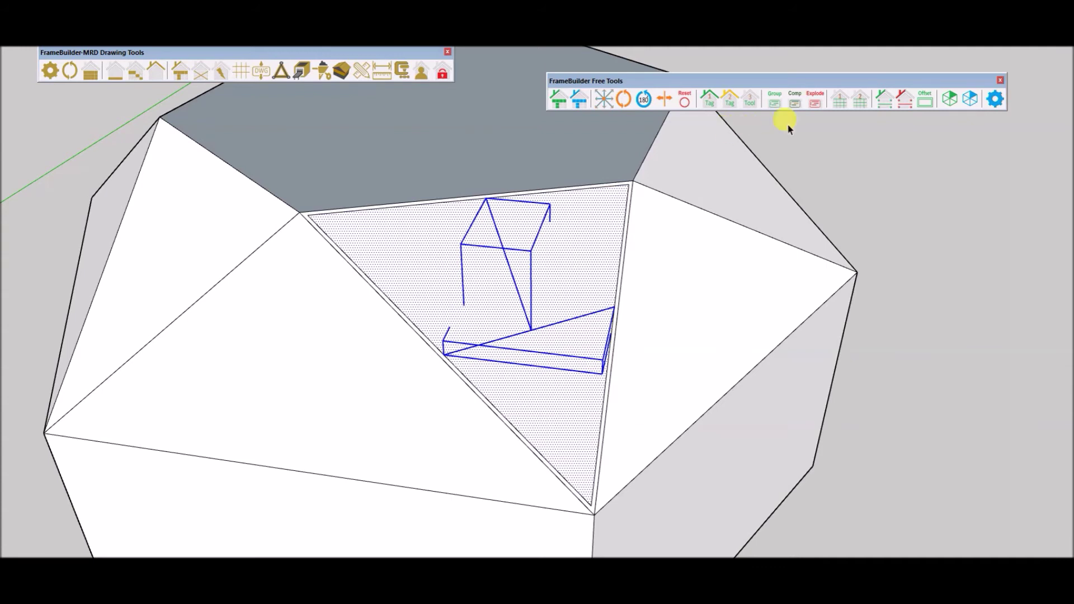
click(860, 101)
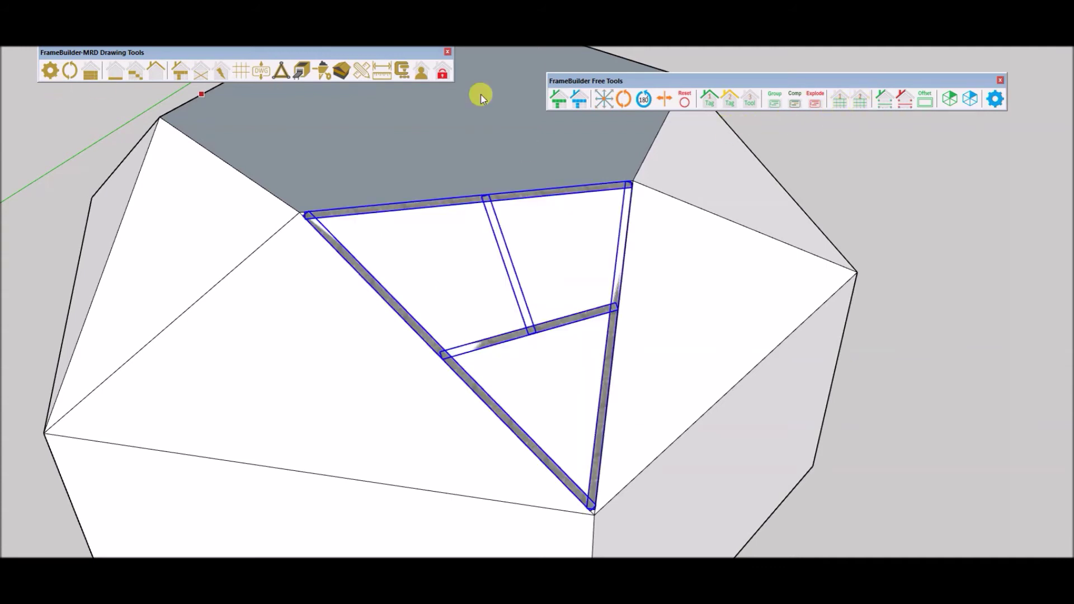
click(665, 100)
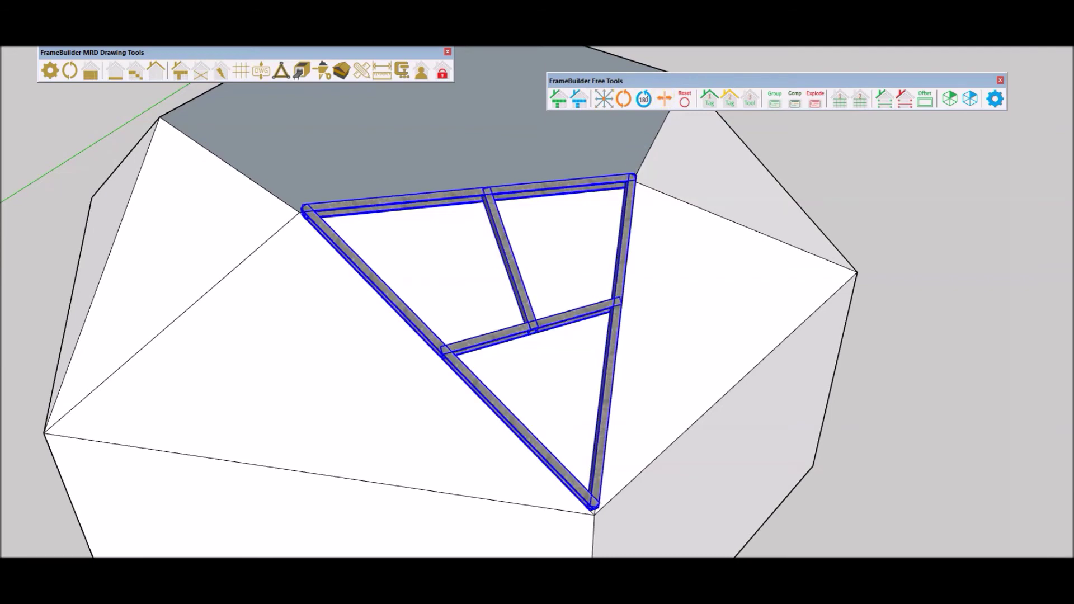
Reverse the profile orientation of the frame's two sloping members and its horizontal crossbar.
middle_drag(518, 271, 335, 260)
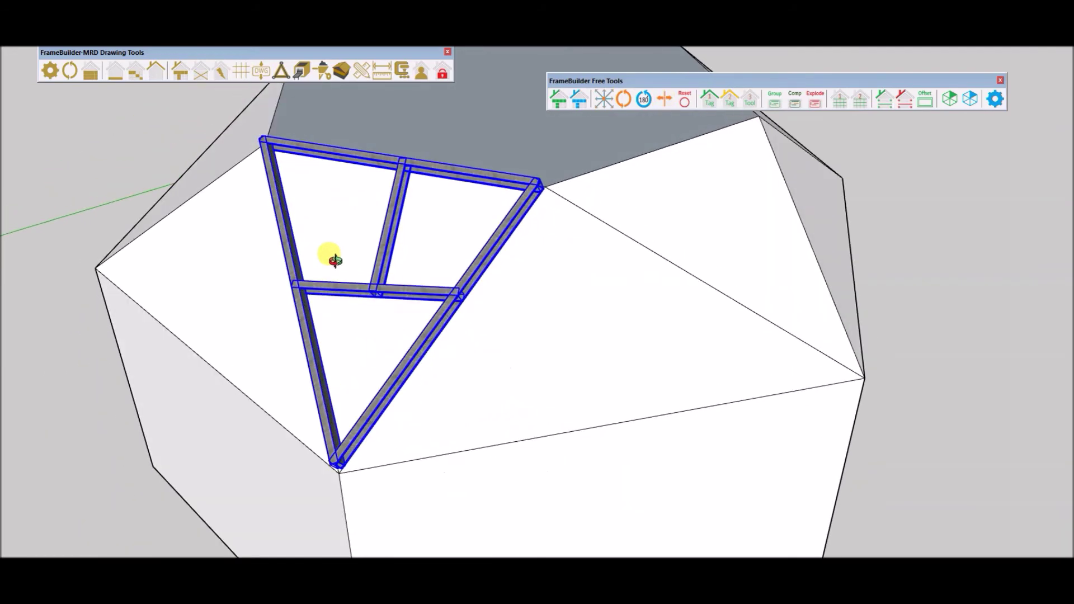
click(476, 274)
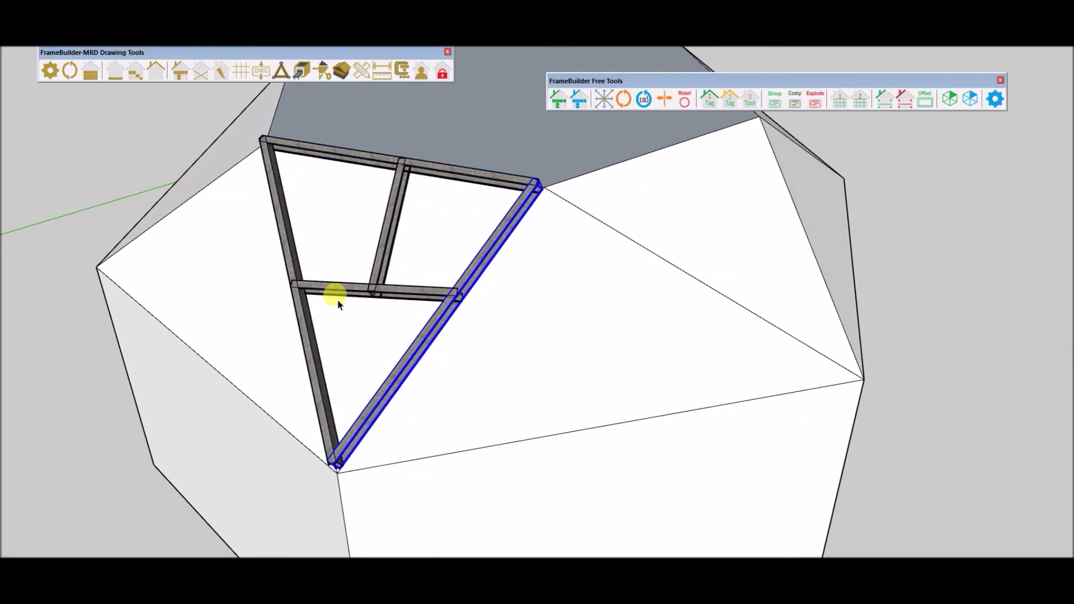
shift+click(302, 310)
middle_drag(302, 310, 435, 296)
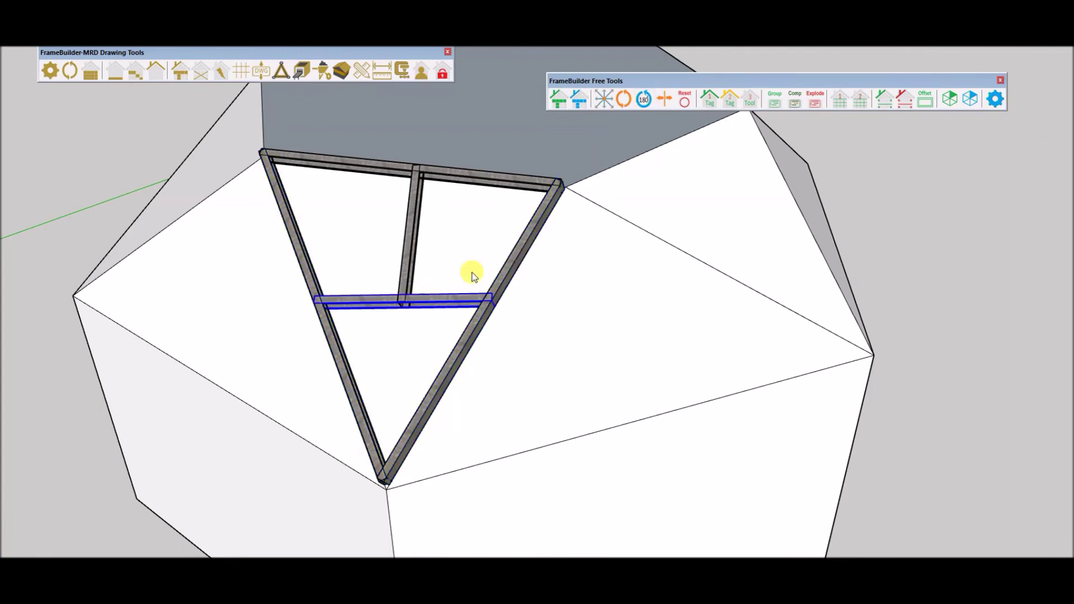
middle_drag(455, 278, 565, 291)
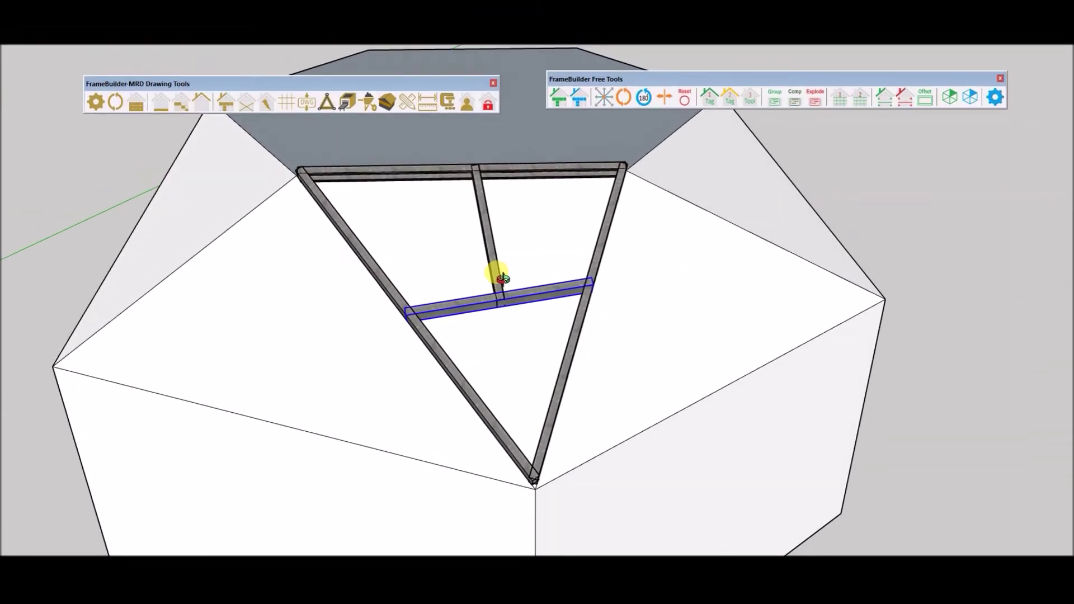
Assign the green tag to the horizontal crossbar and the yellow tag to the short member above it.
mouse_move(496, 271)
middle_down()
mouse_move(446, 270)
mouse_move(455, 285)
middle_up()
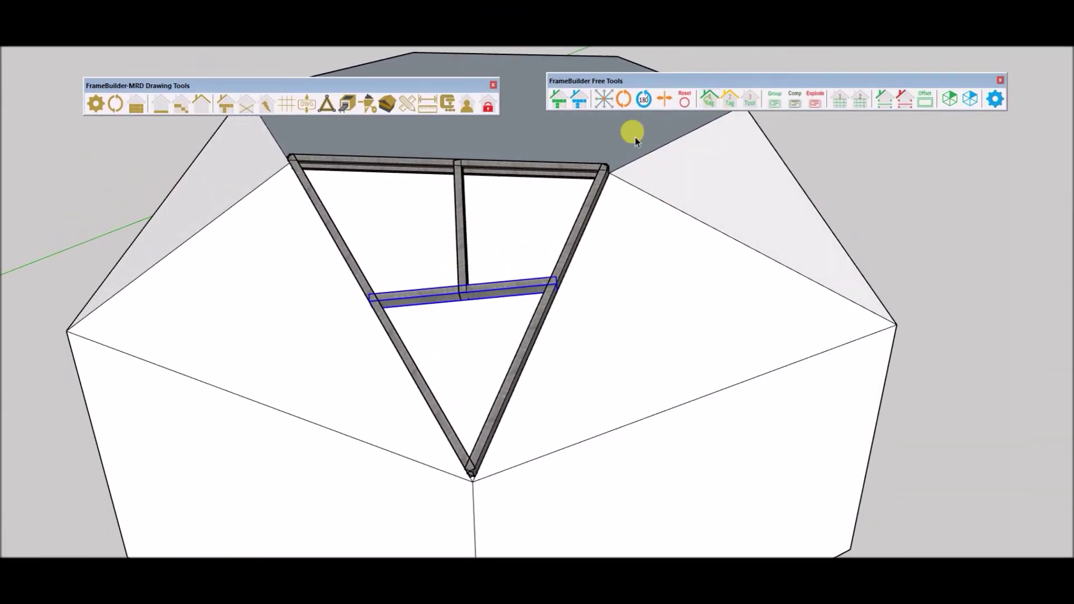
click(462, 225)
click(721, 103)
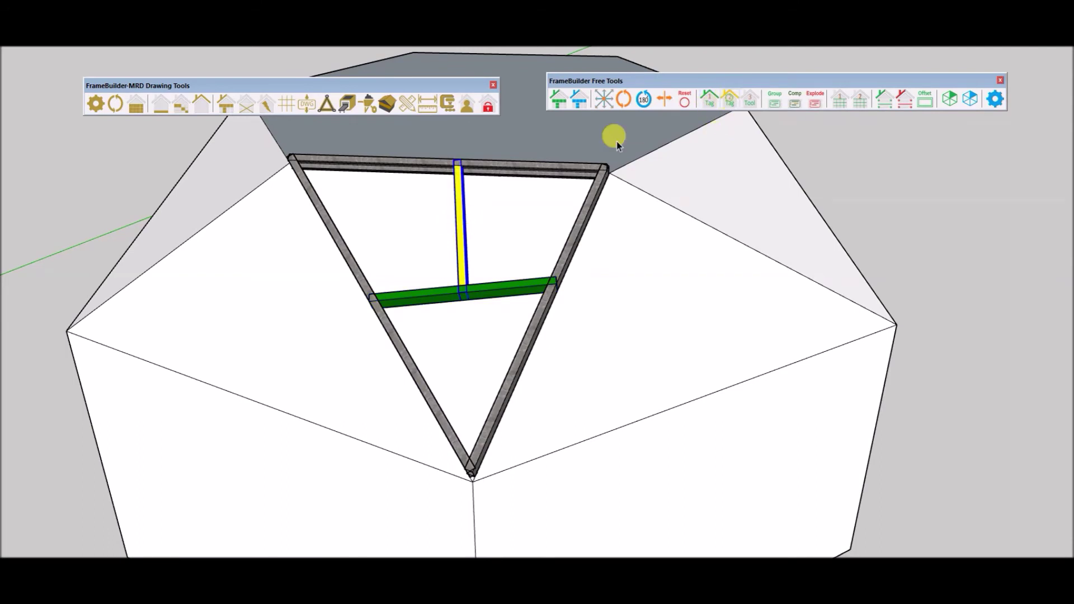
Add the three outer edge members to the selection and apply the profile tooling to the whole triangular frame.
click(427, 167)
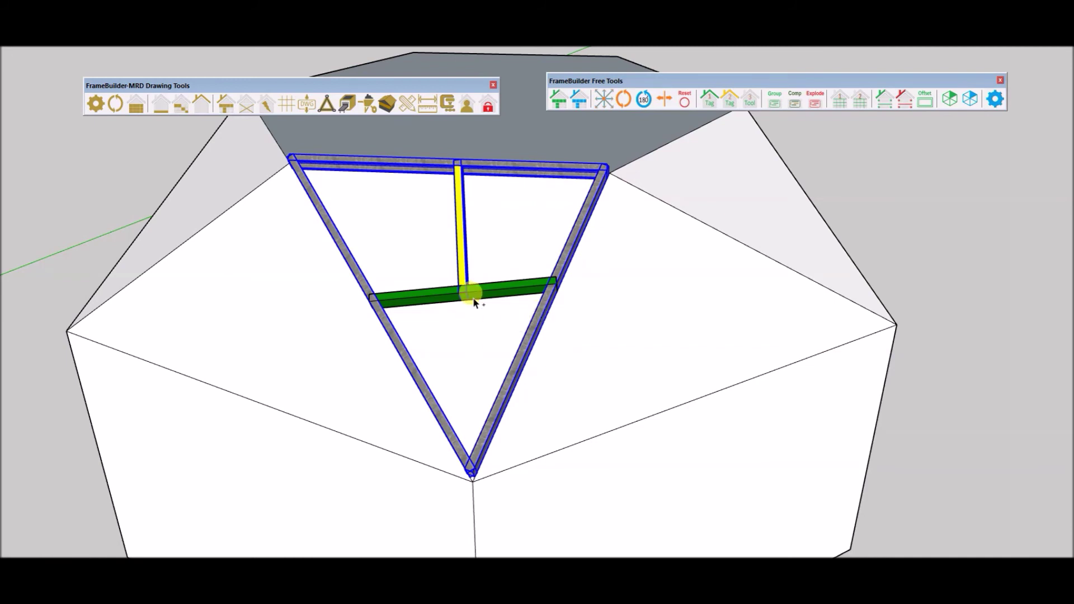
click(751, 98)
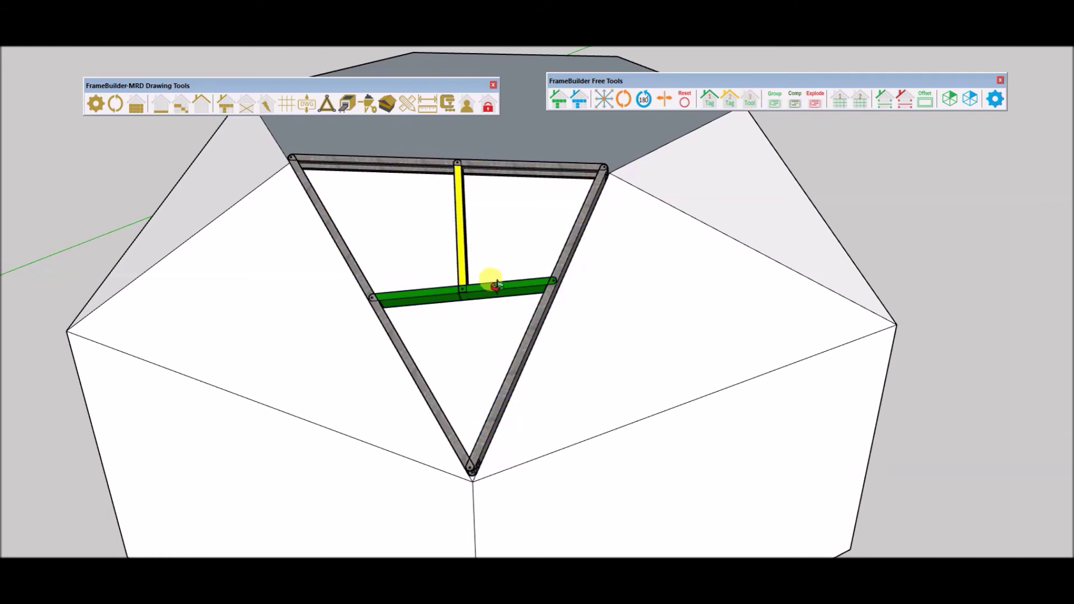
Examine the tooled connections at the ends of the green crossbar and the yellow member.
middle_drag(492, 283, 375, 294)
scroll(331, 288, up, 5)
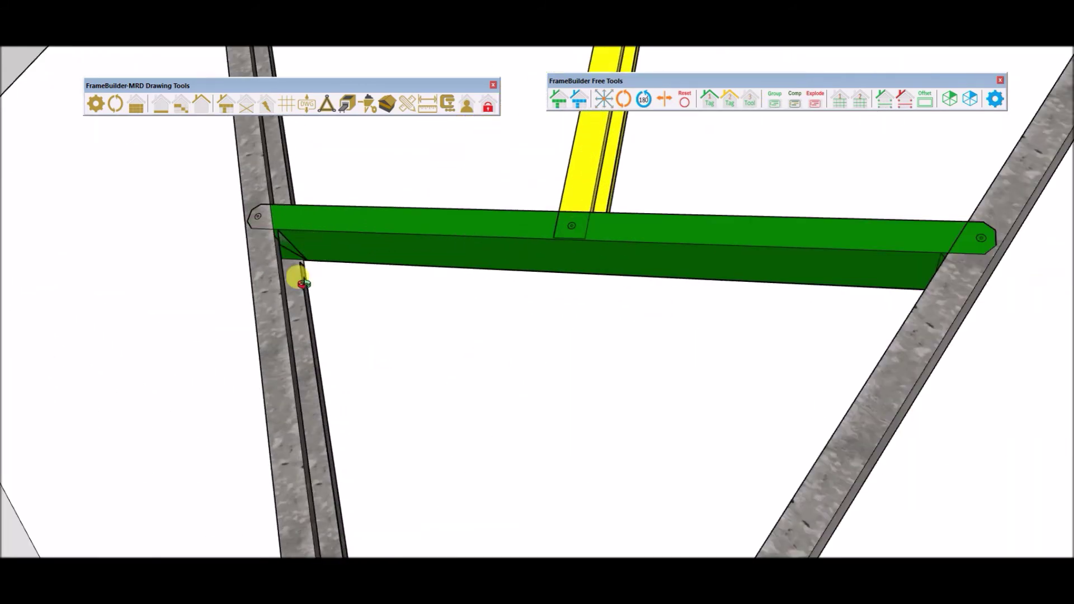
mouse_move(298, 276)
middle_down()
mouse_move(528, 319)
mouse_move(203, 369)
mouse_move(36, 338)
mouse_move(220, 354)
mouse_move(561, 426)
mouse_move(563, 294)
middle_up()
scroll(541, 445, down, 5)
scroll(642, 283, up, 5)
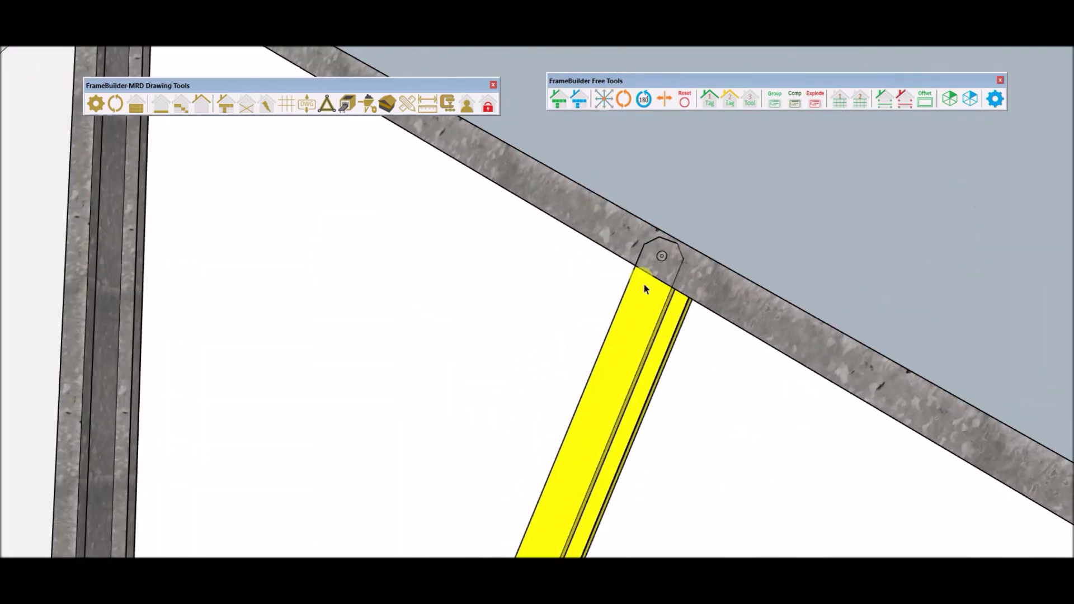
mouse_move(642, 283)
middle_down()
mouse_move(628, 115)
mouse_move(609, 190)
middle_up()
scroll(610, 190, down, 5)
middle_drag(475, 202, 672, 295)
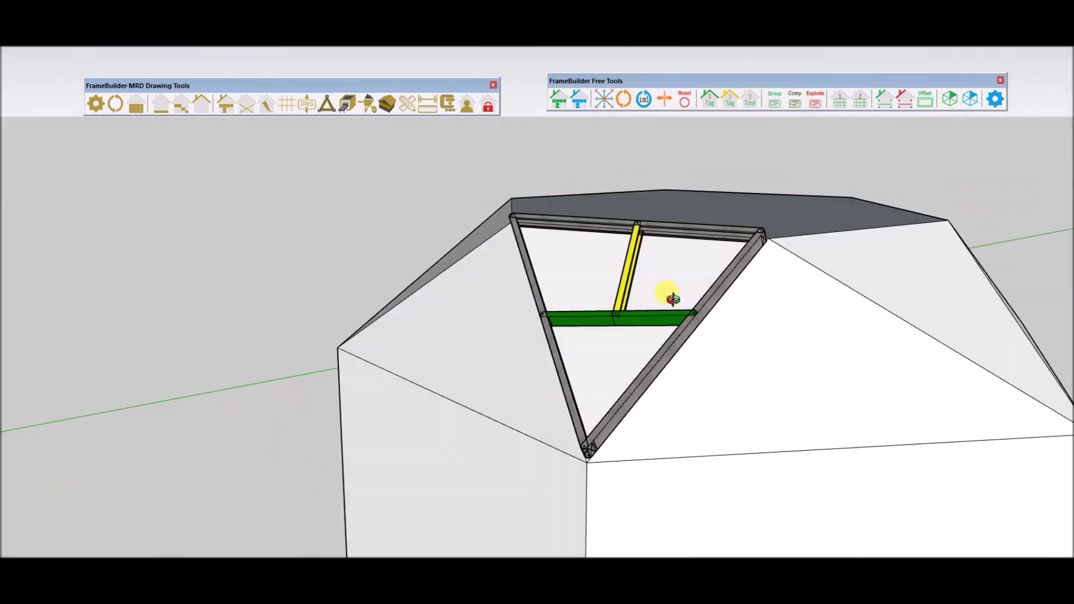
Group all the triangular frame's members as general_profile_group1 with parent type beam.
scroll(668, 335, up, 3)
click(679, 393)
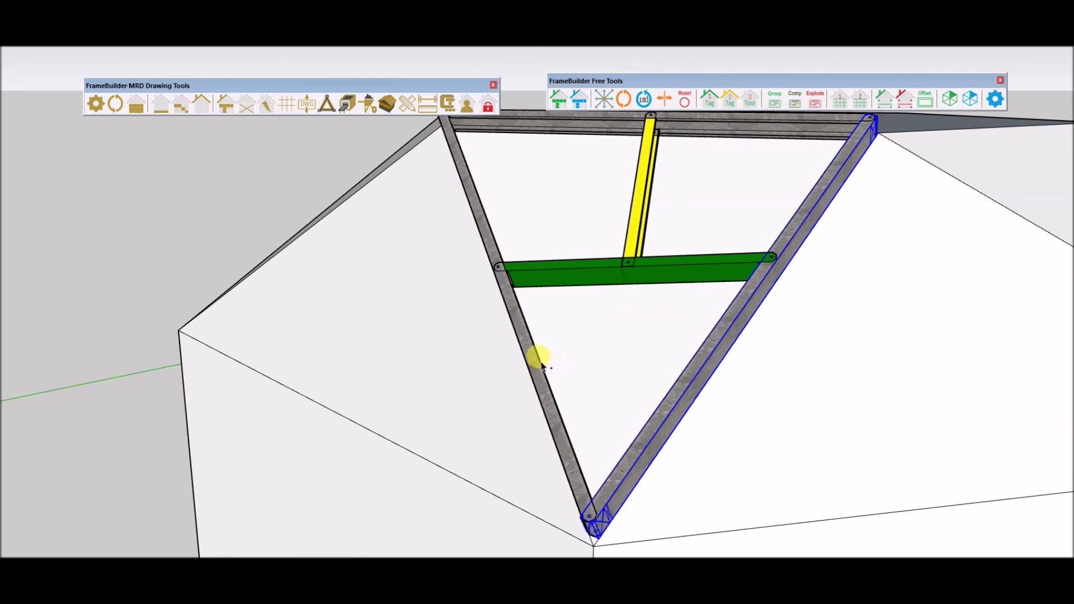
shift+click(706, 263)
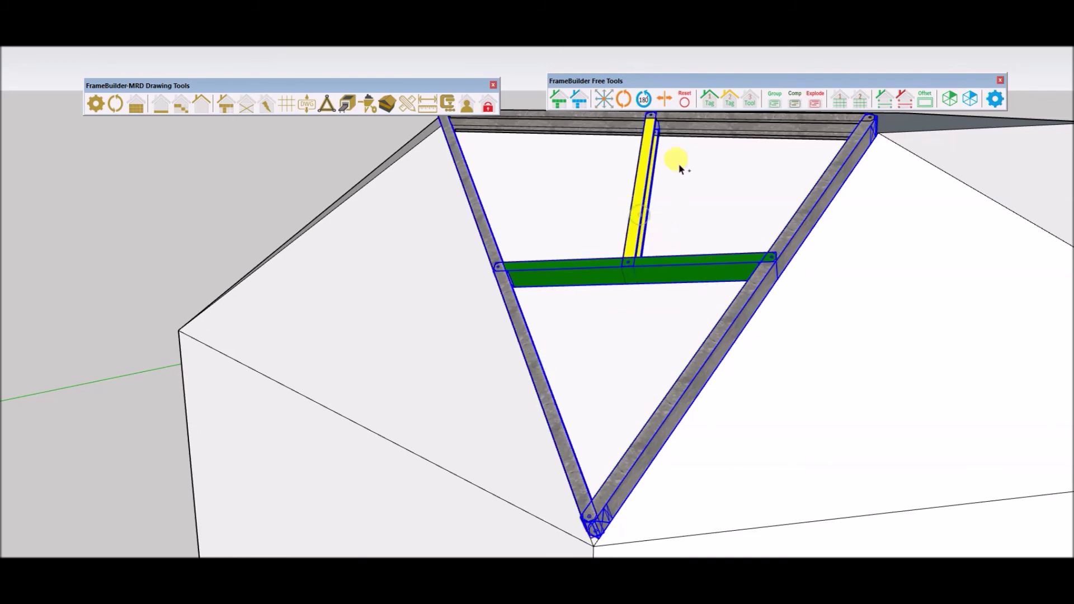
shift+click(693, 126)
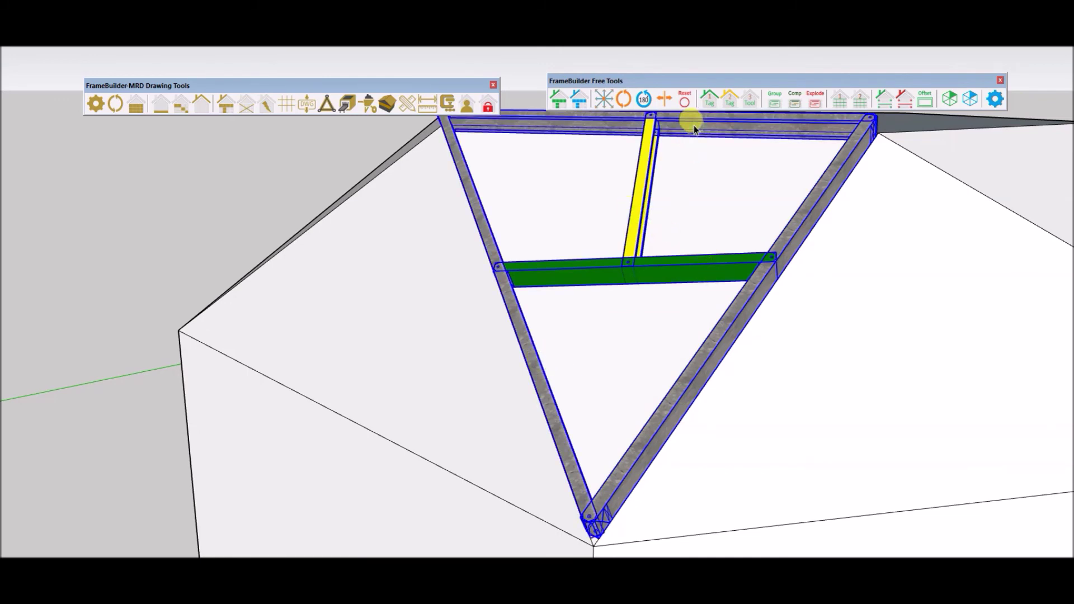
click(775, 101)
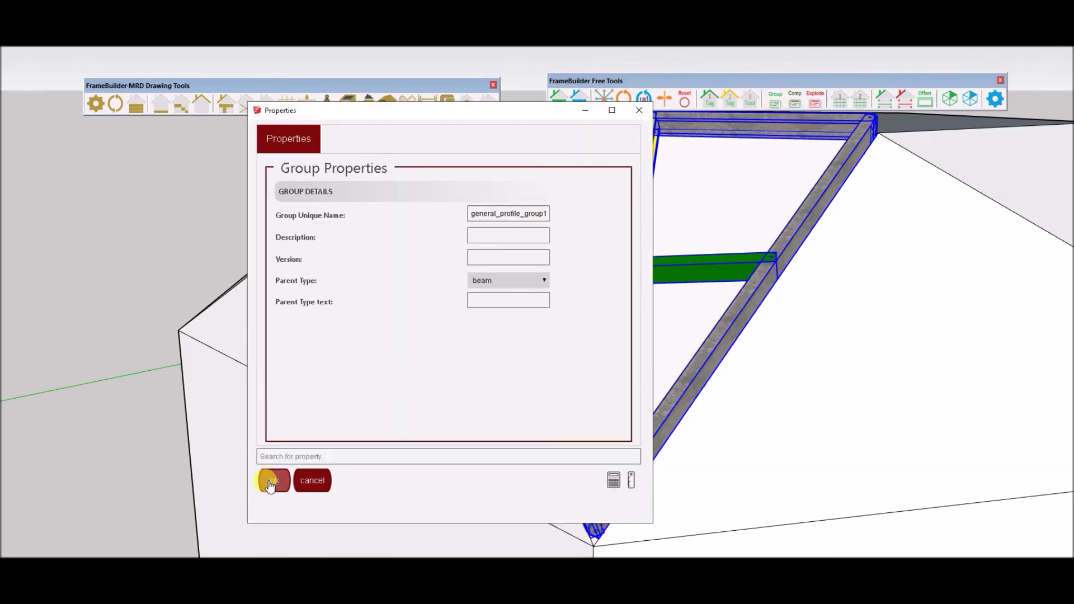
drag(489, 211, 566, 209)
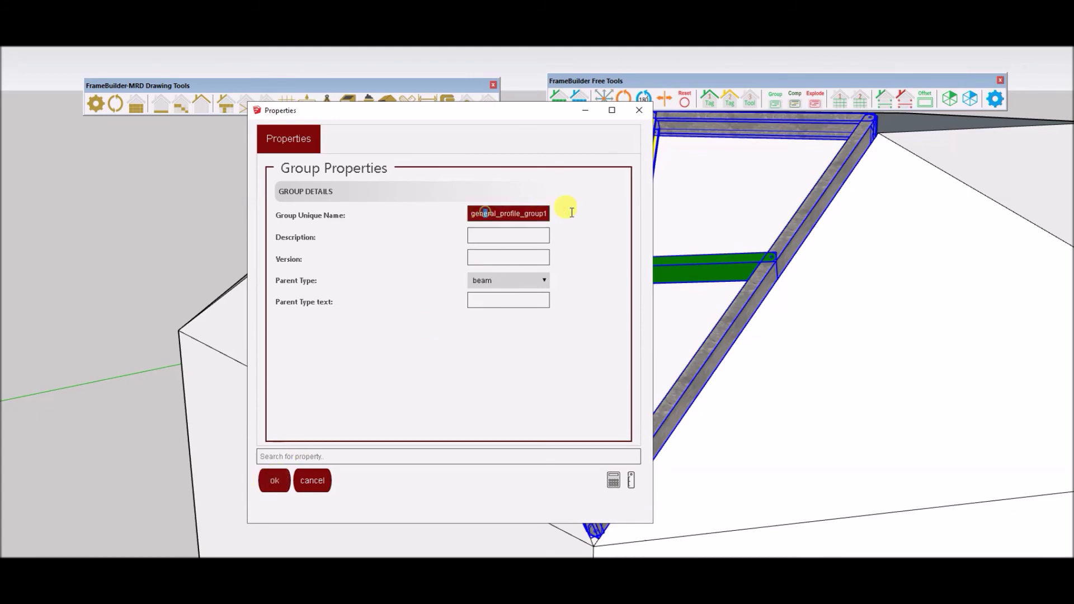
click(277, 480)
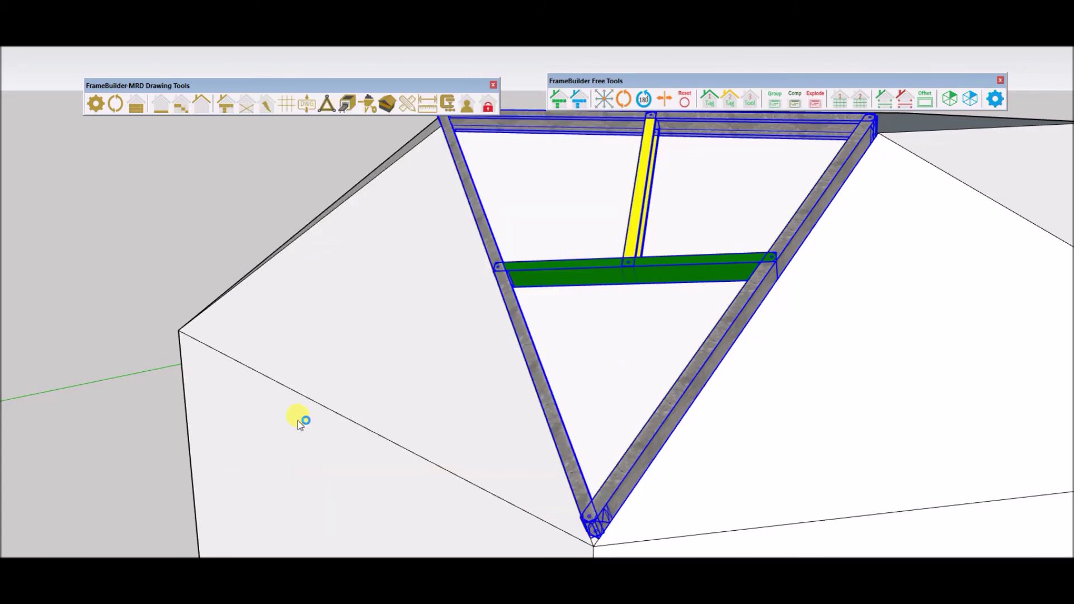
click(214, 227)
middle_drag(623, 359, 340, 413)
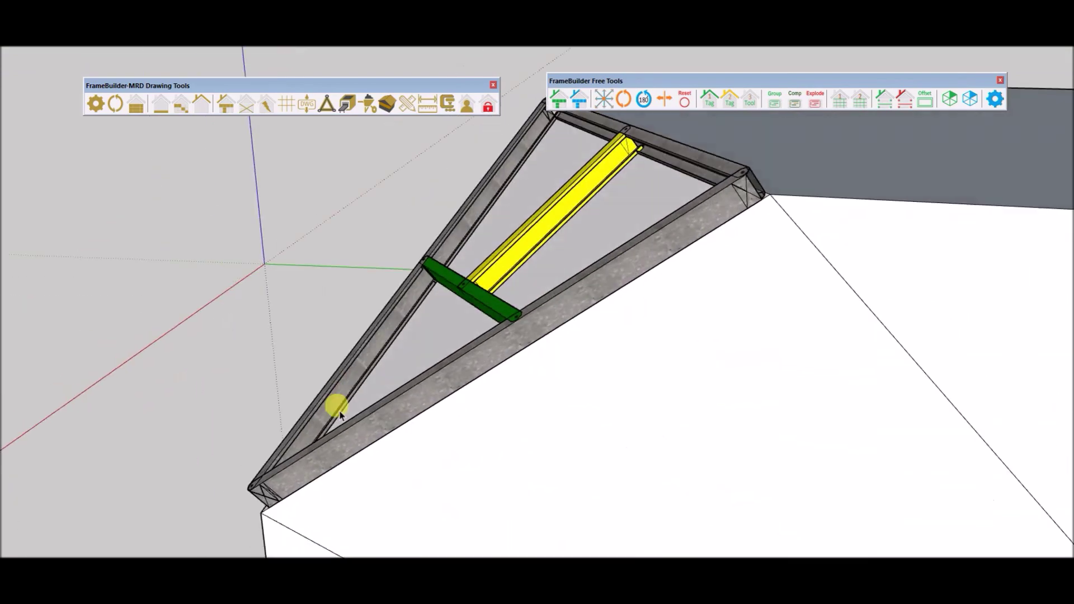
Try moving the grouped frame away from the dome, and undo the move.
click(590, 290)
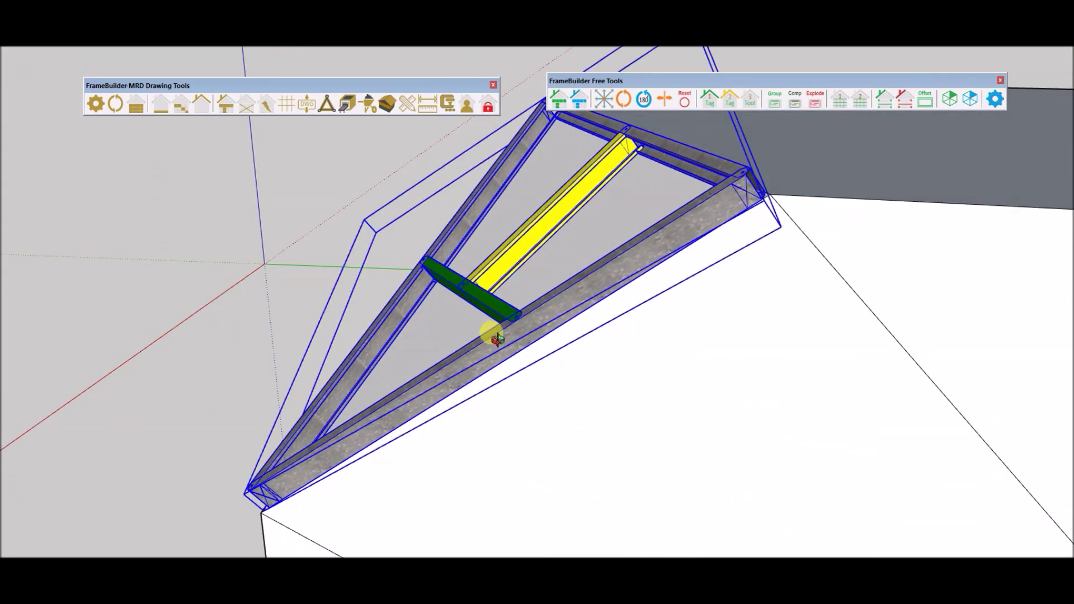
middle_drag(492, 336, 722, 328)
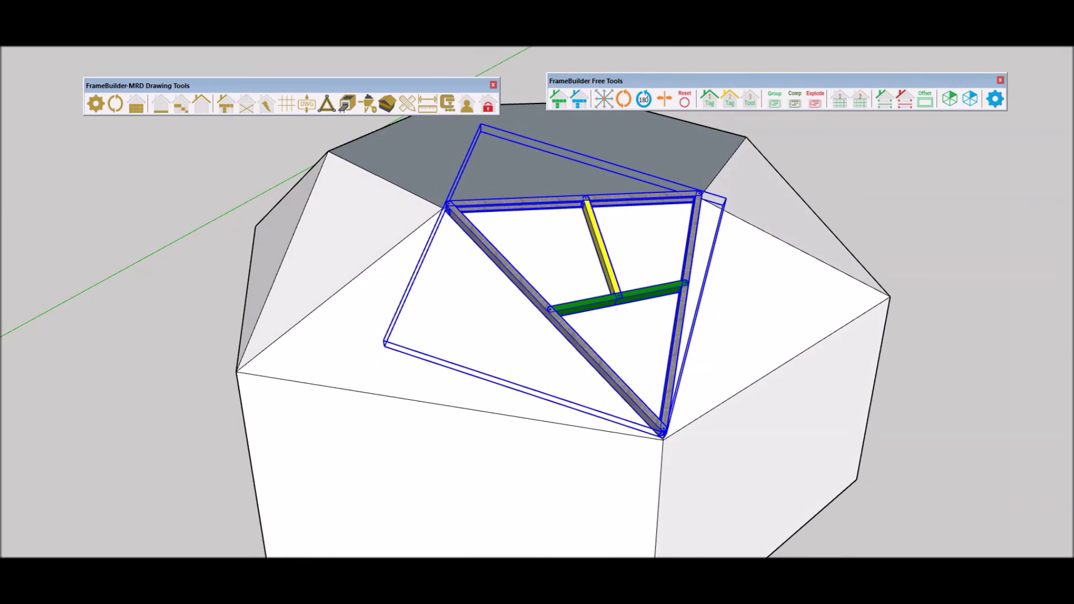
middle_drag(777, 246, 562, 283)
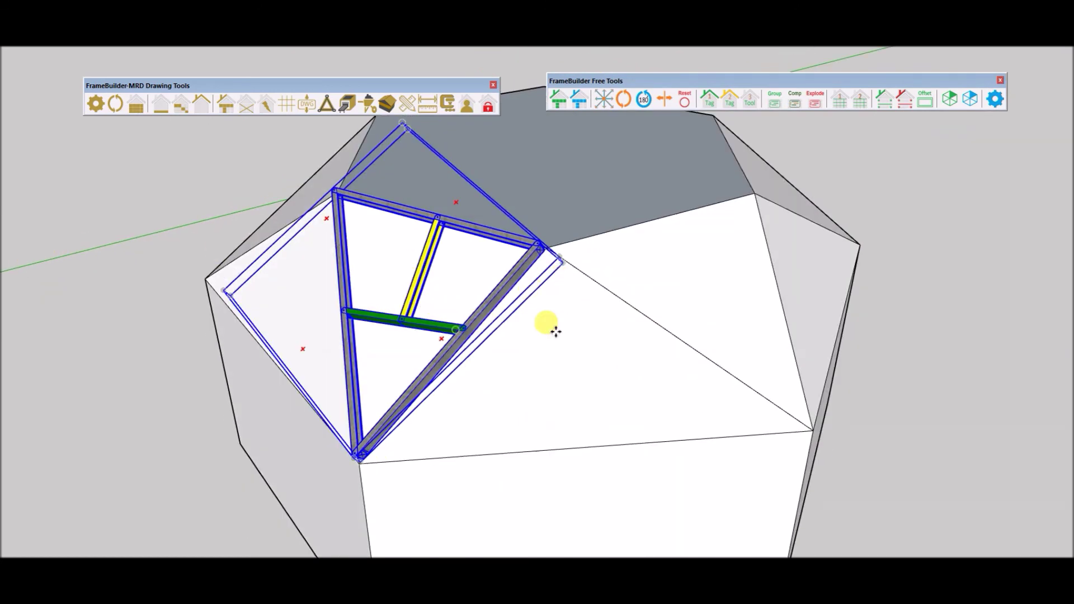
click(463, 329)
drag(480, 326, 983, 352)
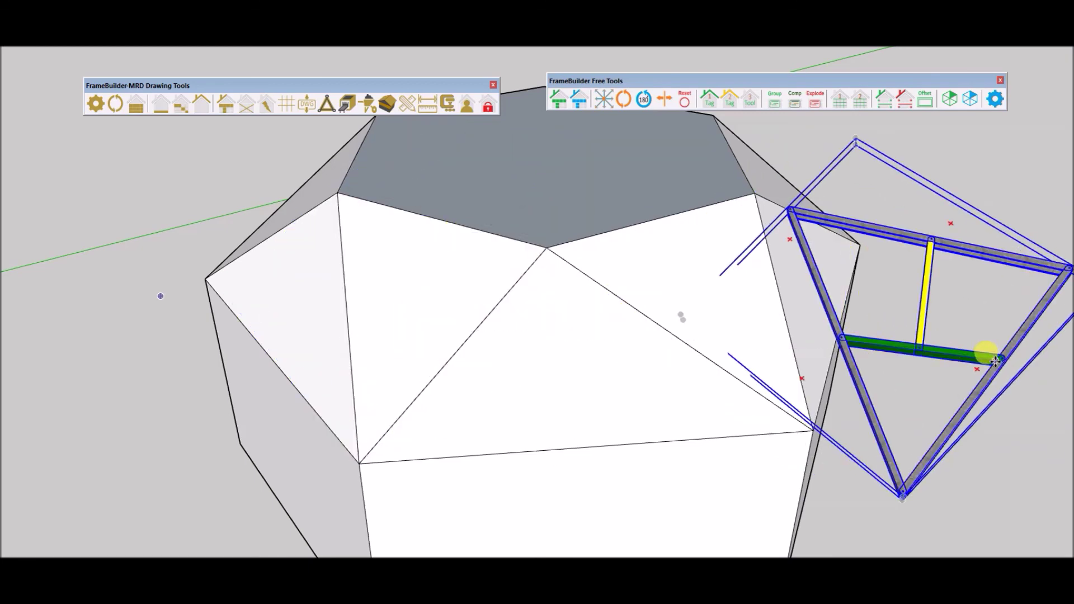
middle_drag(947, 376, 804, 392)
key(ctrl+z)
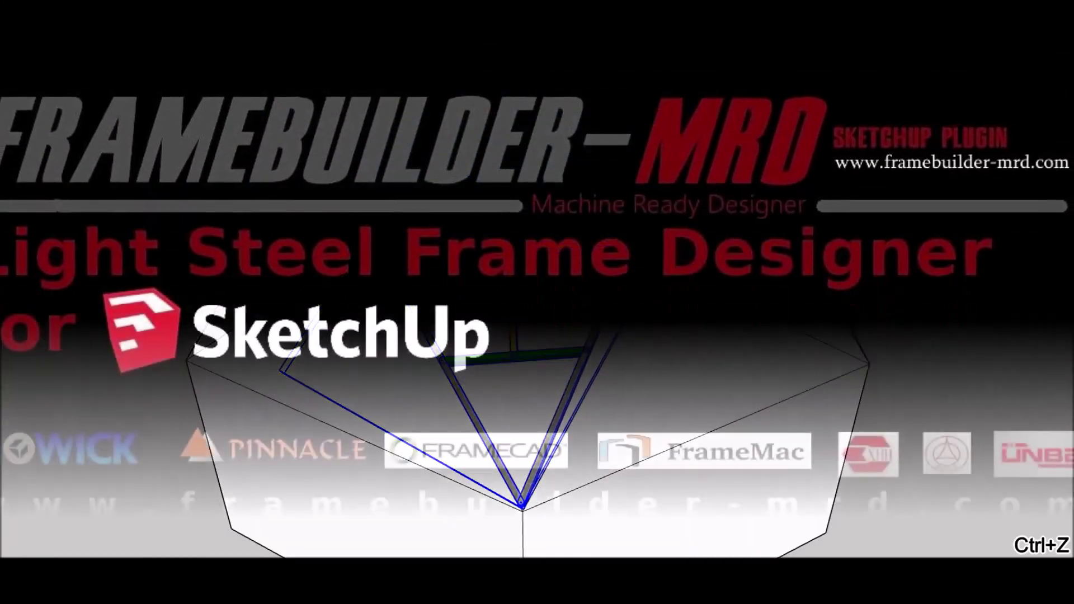